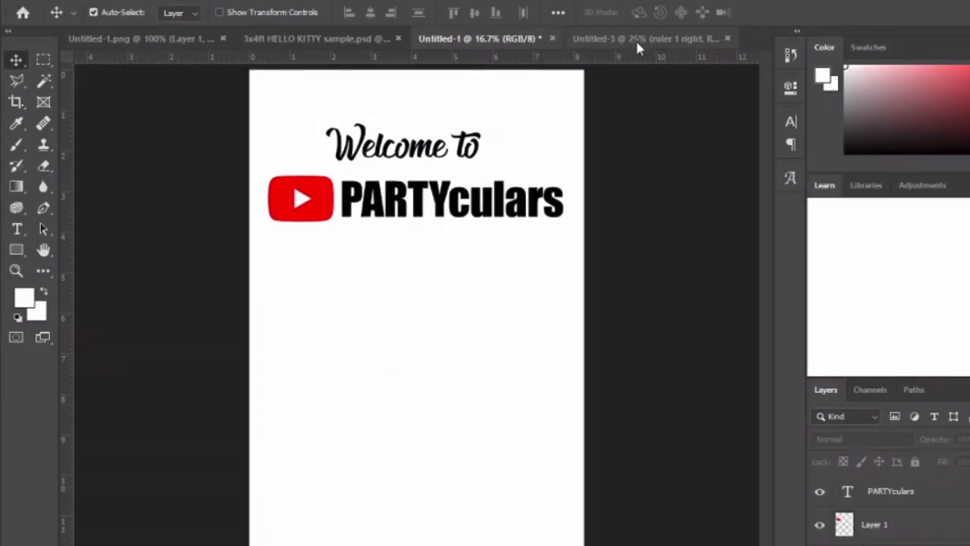
- On the TARPAULIN chart, show the 'per square foot' text and both ruler conversion lines
{"action": "left_click", "coordinate": [637, 43]}
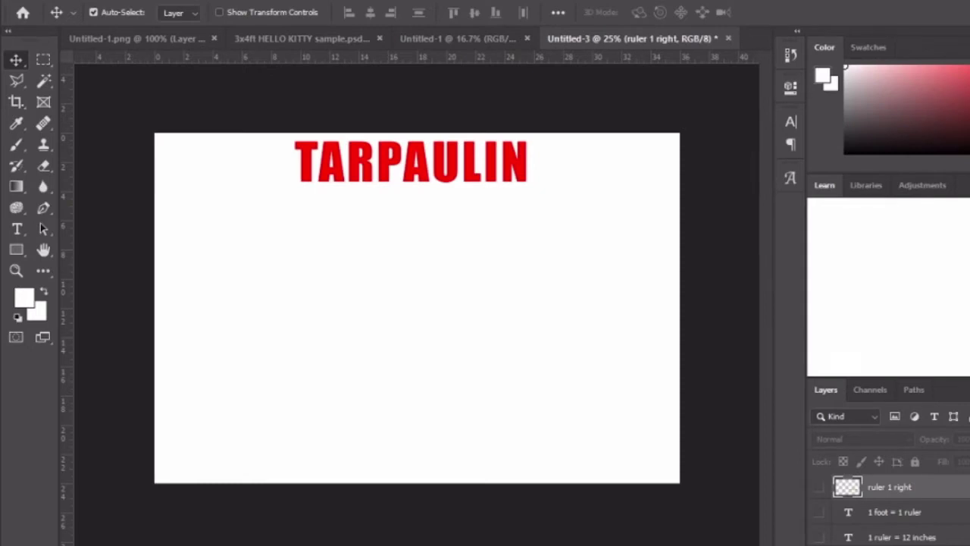
{"action": "scroll", "coordinate": [887, 500], "scroll_direction": "down", "scroll_amount": 2}
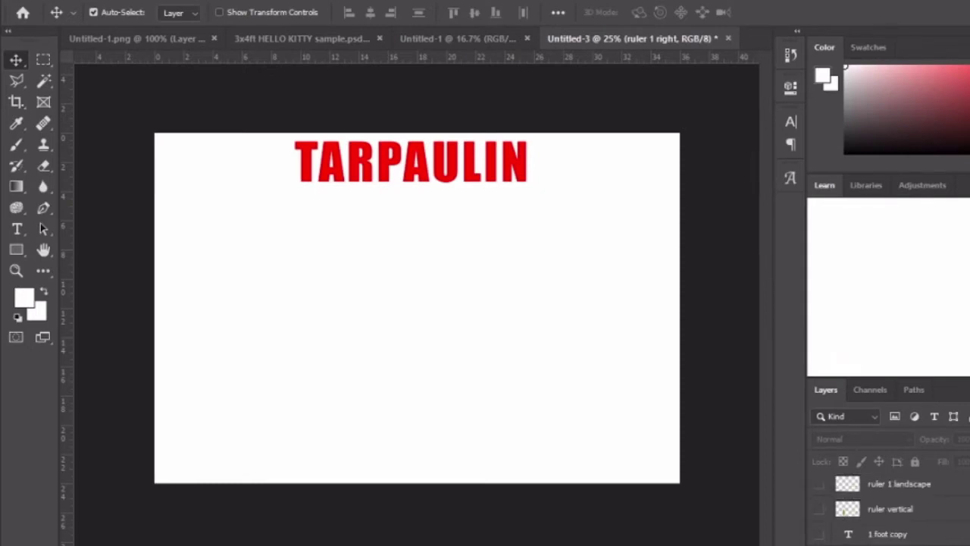
{"action": "scroll", "coordinate": [887, 504], "scroll_direction": "down", "scroll_amount": 2}
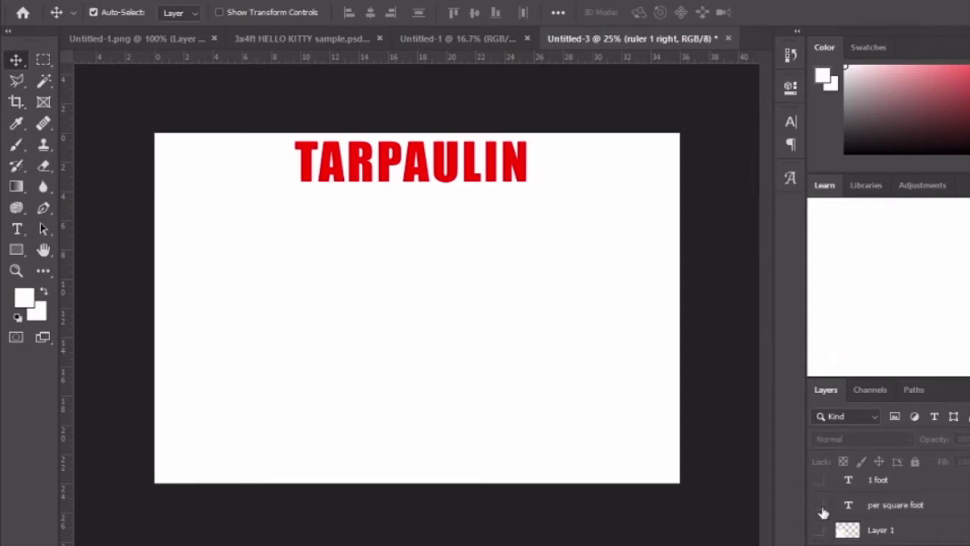
{"action": "left_click", "coordinate": [820, 506]}
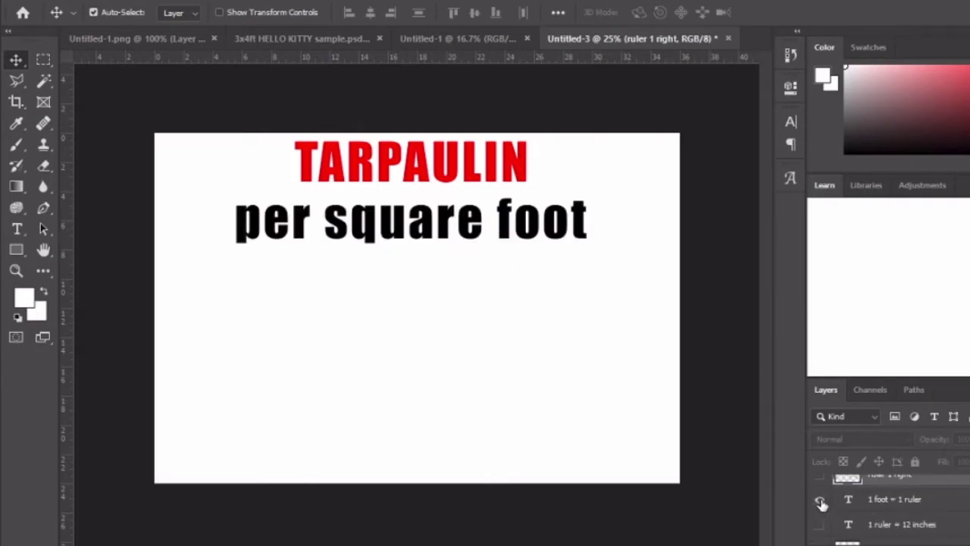
{"action": "left_click", "coordinate": [820, 500]}
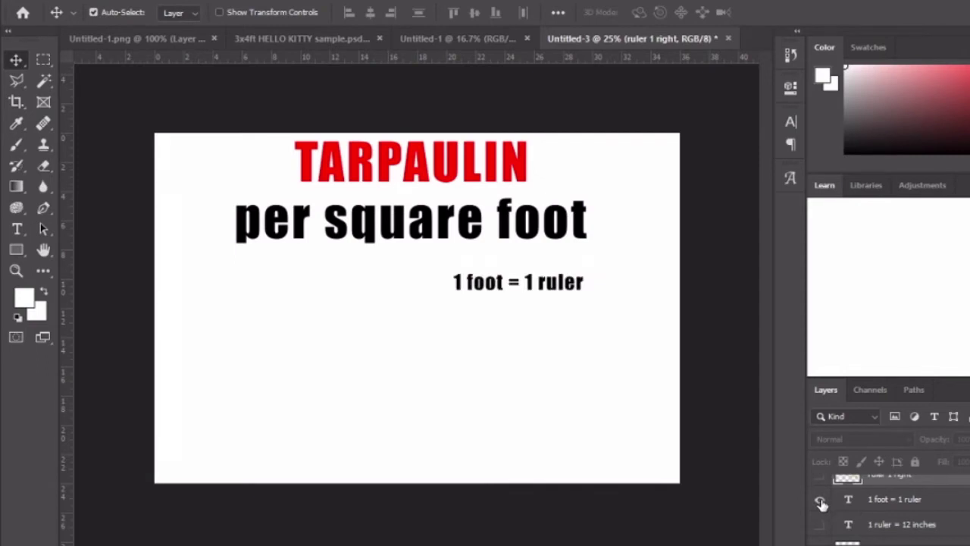
{"action": "left_click", "coordinate": [820, 525]}
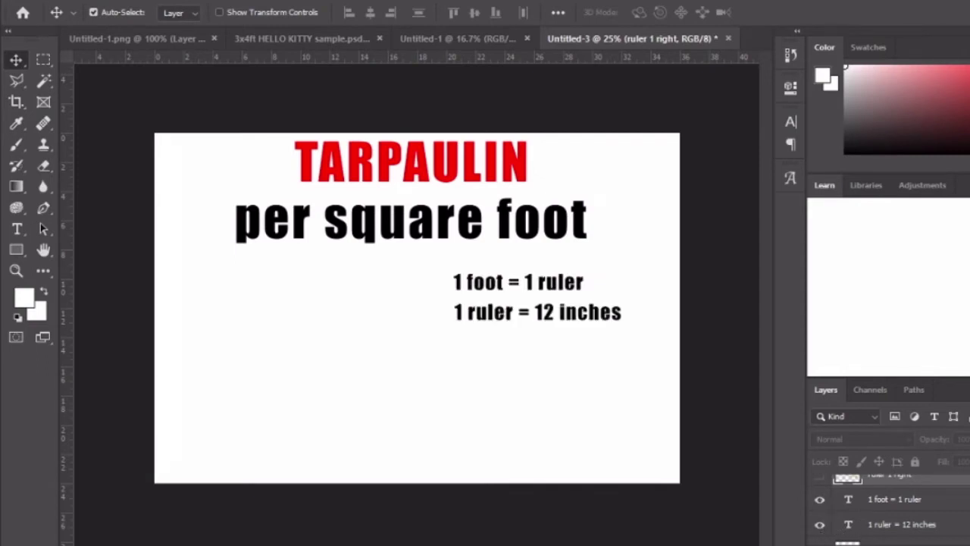
{"action": "scroll", "coordinate": [887, 500], "scroll_direction": "down", "scroll_amount": 2}
{"action": "scroll", "coordinate": [887, 501], "scroll_direction": "up", "scroll_amount": 2}
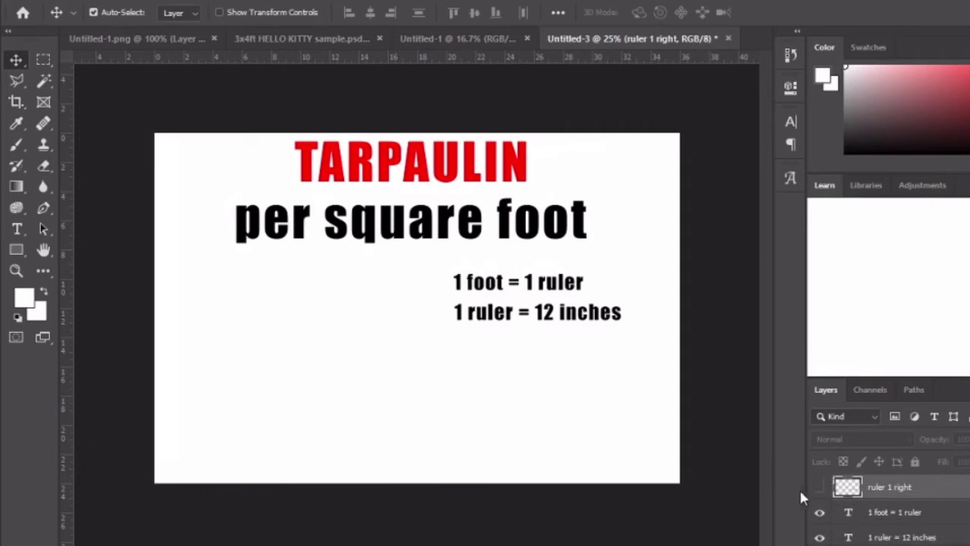
- Show the green ruler, red one-foot square, its two '1 foot' labels and vertical ruler
{"action": "left_click", "coordinate": [819, 488]}
{"action": "left_click", "coordinate": [819, 487]}
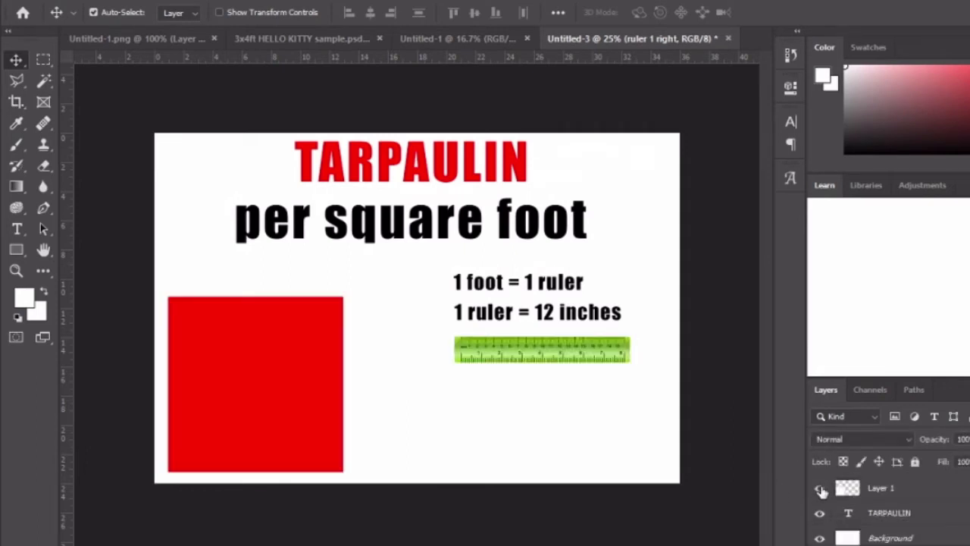
{"action": "scroll", "coordinate": [887, 493], "scroll_direction": "up", "scroll_amount": 2}
{"action": "left_click", "coordinate": [819, 491]}
{"action": "scroll", "coordinate": [902, 506], "scroll_direction": "up", "scroll_amount": 1}
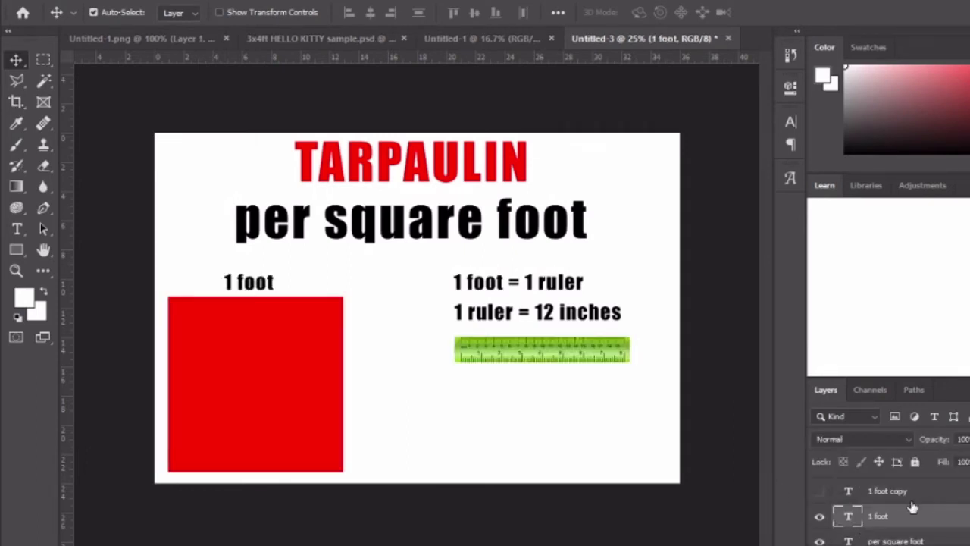
{"action": "left_click", "coordinate": [819, 495]}
{"action": "scroll", "coordinate": [820, 502], "scroll_direction": "up", "scroll_amount": 2}
{"action": "left_click", "coordinate": [819, 517]}
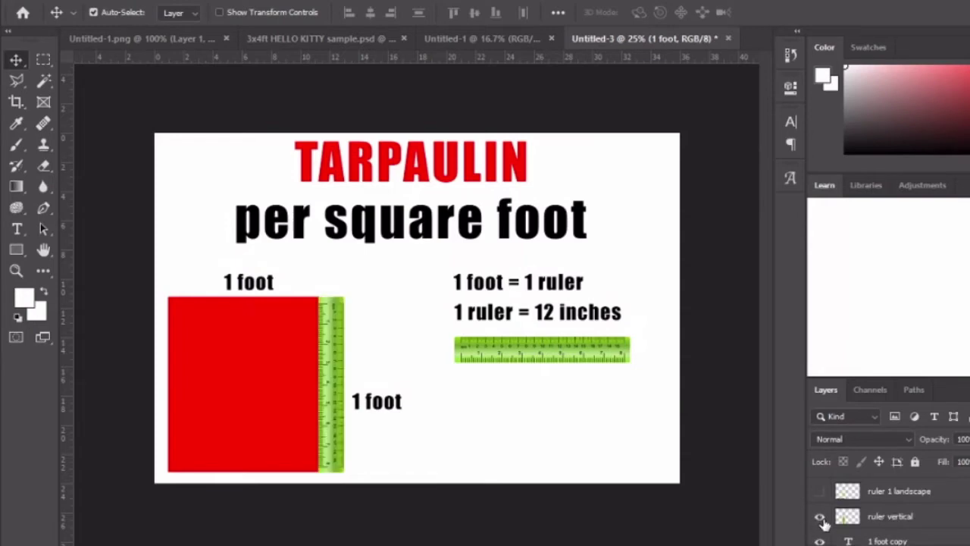
- Show the horizontal ruler and add a two-line note '2x3ft TARP' / '24x36 inches TARP' below it
{"action": "left_click", "coordinate": [819, 492]}
{"action": "key", "text": "t"}
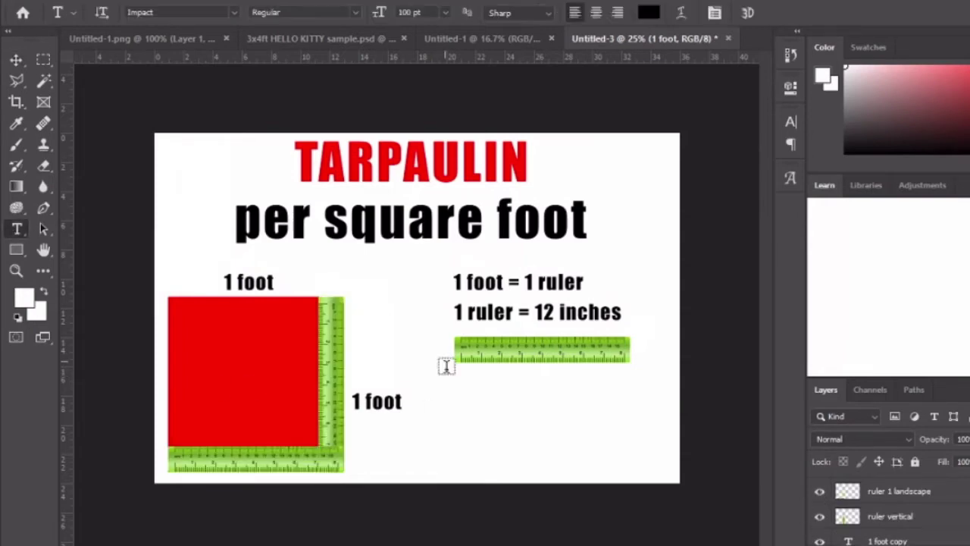
{"action": "left_click", "coordinate": [459, 397]}
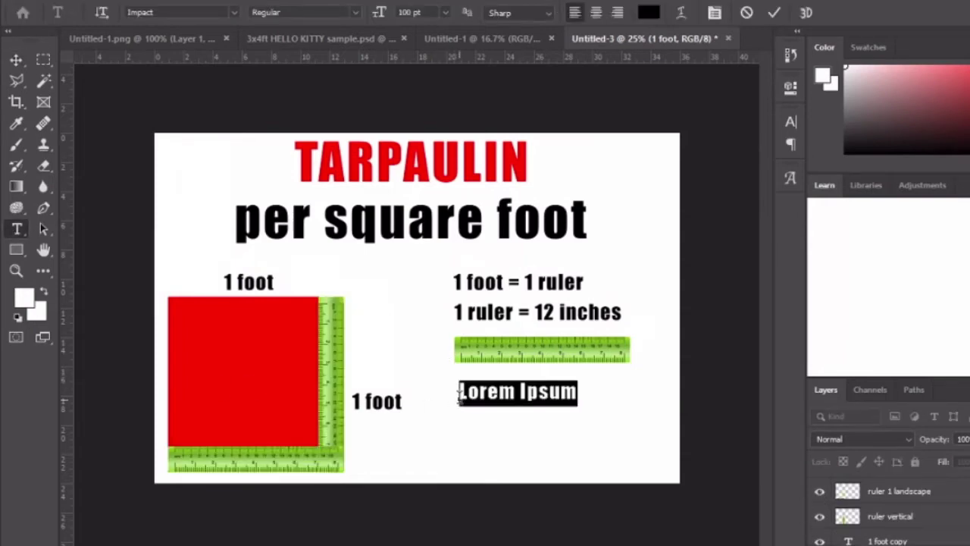
{"action": "type", "text": "2x3ft"}
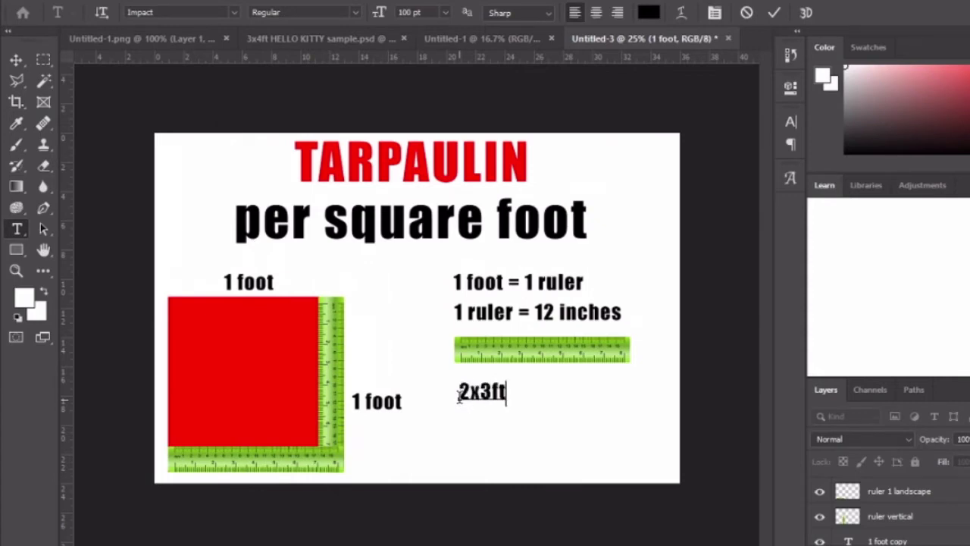
{"action": "type", "text": " TAR"}
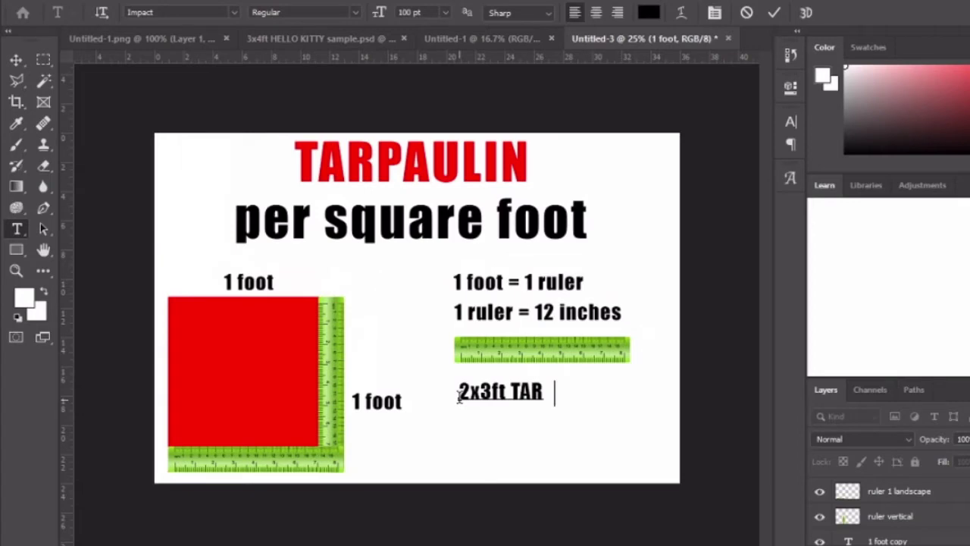
{"action": "type", "text": "P"}
{"action": "key", "text": "Return"}
{"action": "type", "text": "2x1"}
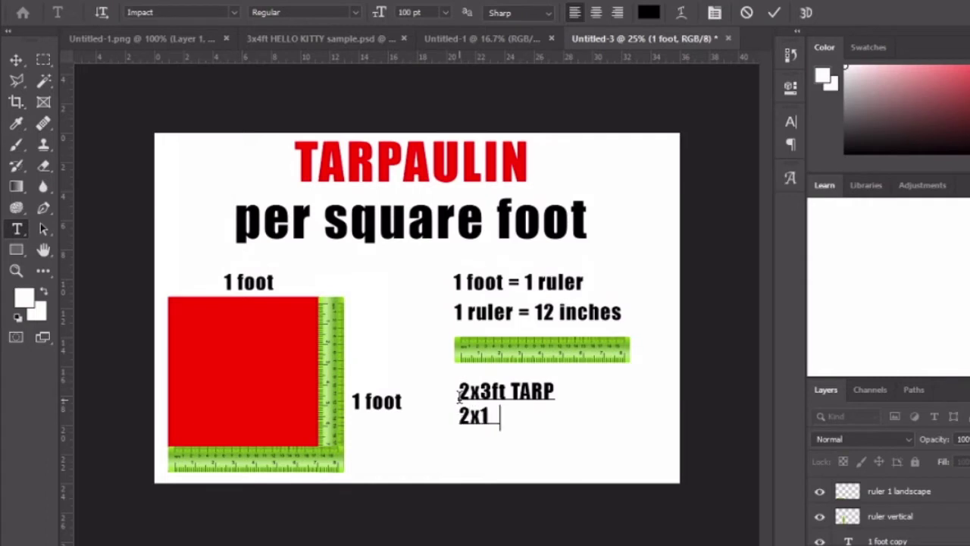
{"action": "type", "text": "2"}
{"action": "key", "text": "Left"}
{"action": "key", "text": "Left"}
{"action": "key", "text": "Left"}
{"action": "key", "text": "Left"}
{"action": "key", "text": "Delete"}
{"action": "key", "text": "Delete"}
{"action": "key", "text": "Delete"}
{"action": "type", "text": "24x"}
{"action": "type", "text": "36 inc"}
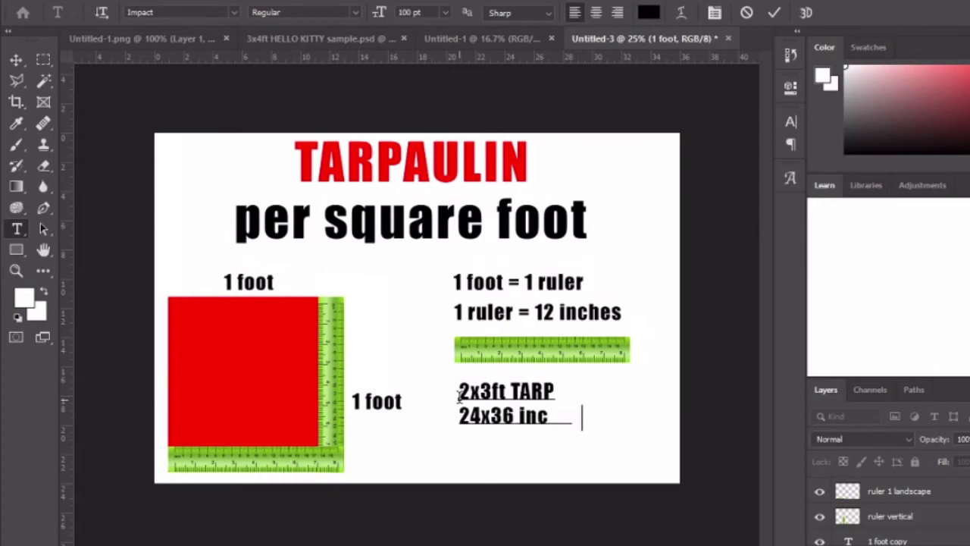
{"action": "type", "text": "hes"}
{"action": "key", "text": "BackSpace"}
{"action": "key", "text": "BackSpace"}
{"action": "key", "text": "BackSpace"}
{"action": "type", "text": "TARP"}
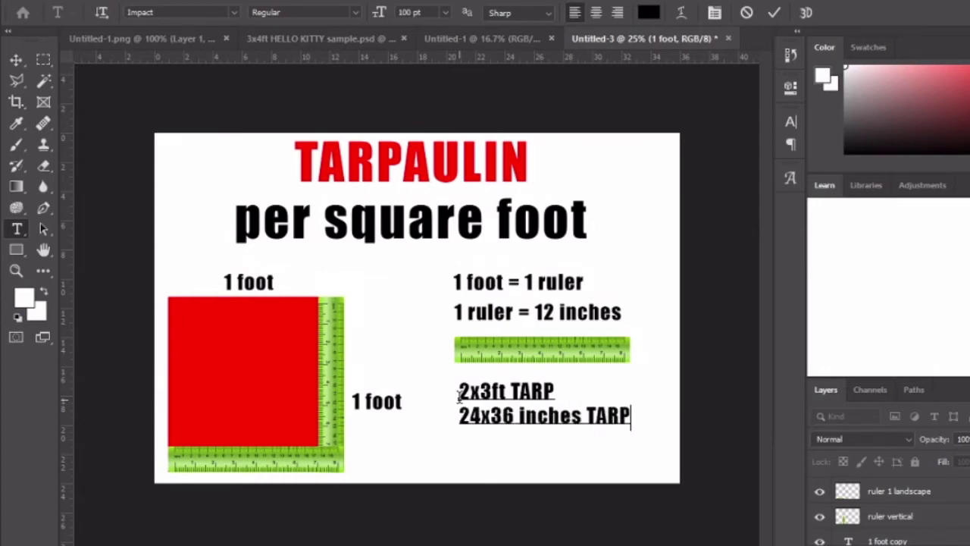
{"action": "key", "text": "ctrl+Return"}
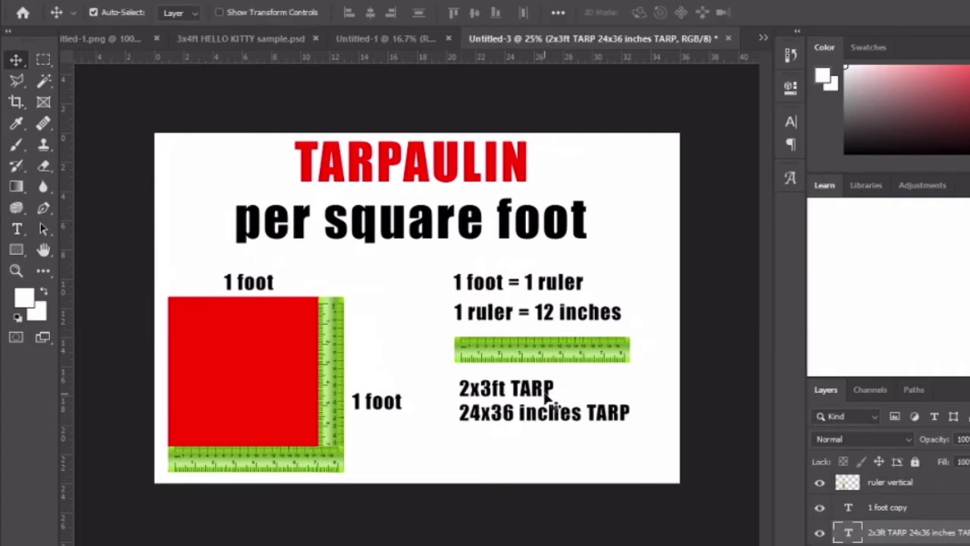
- Add a text block reading '2 x 12 = 24' and '3 x 12 = 36' below the tarp sizes
{"action": "key", "text": "t"}
{"action": "left_click", "coordinate": [465, 447]}
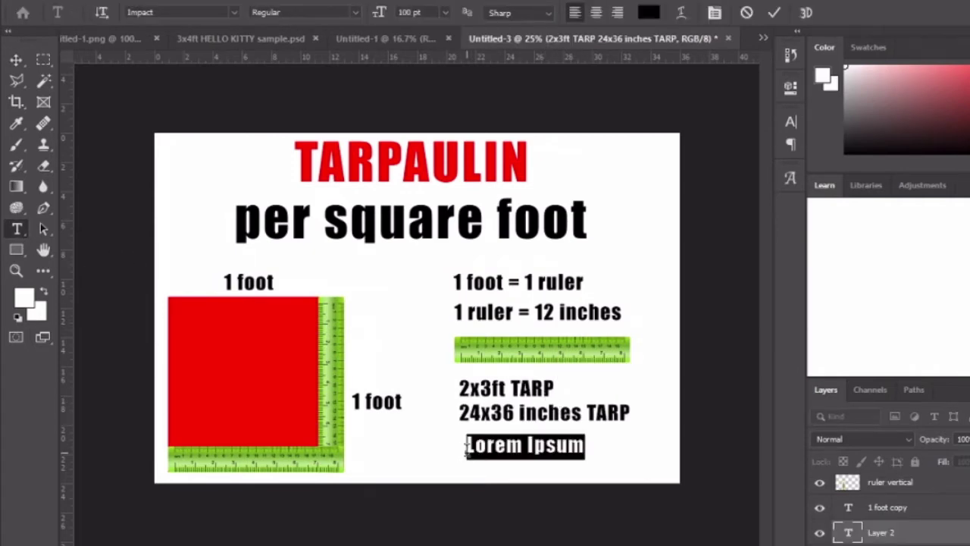
{"action": "type", "text": "2 X12"}
{"action": "key", "text": "Left"}
{"action": "key", "text": "Left"}
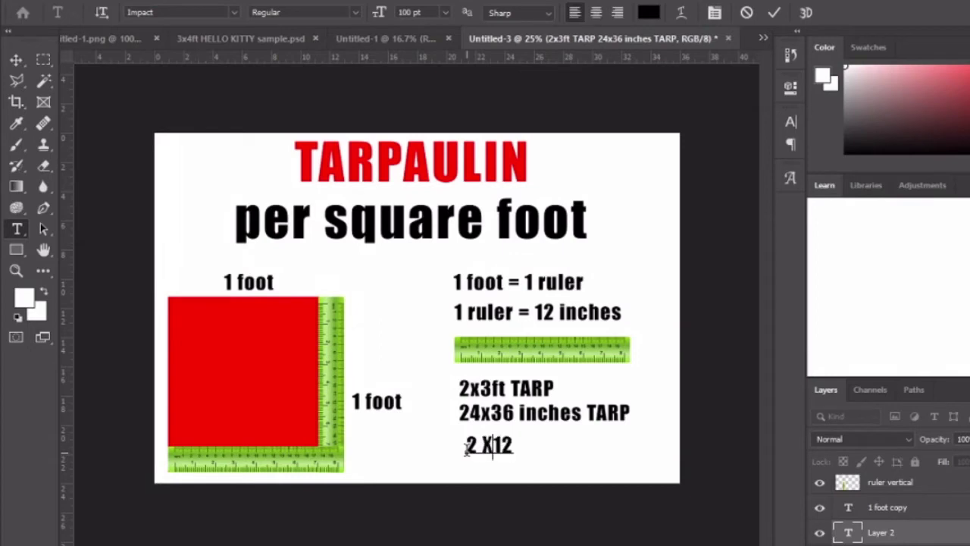
{"action": "key", "text": "Delete"}
{"action": "key", "text": "Delete"}
{"action": "key", "text": "BackSpace"}
{"action": "key", "text": "BackSpace"}
{"action": "type", "text": "x 12 ="}
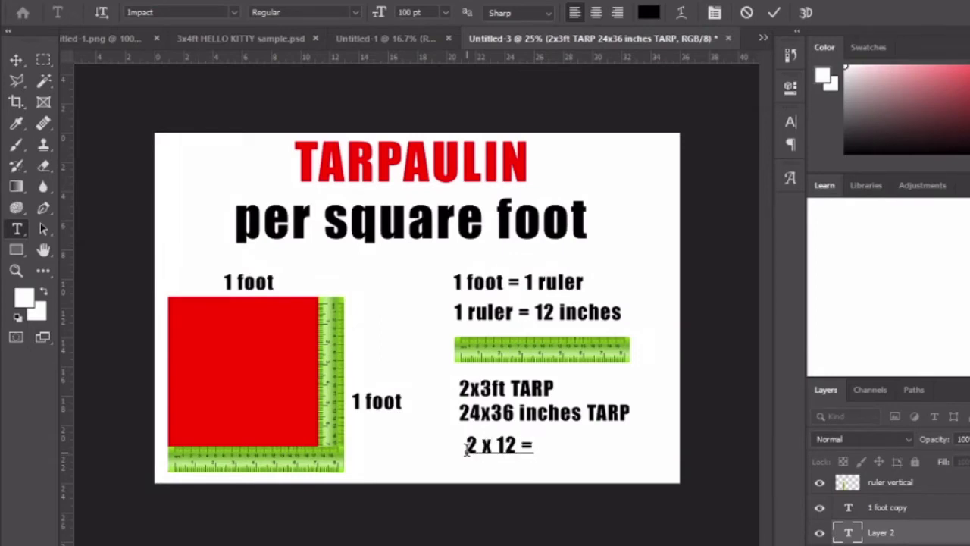
{"action": "type", "text": " 24"}
{"action": "key", "text": "Return"}
{"action": "type", "text": "3"}
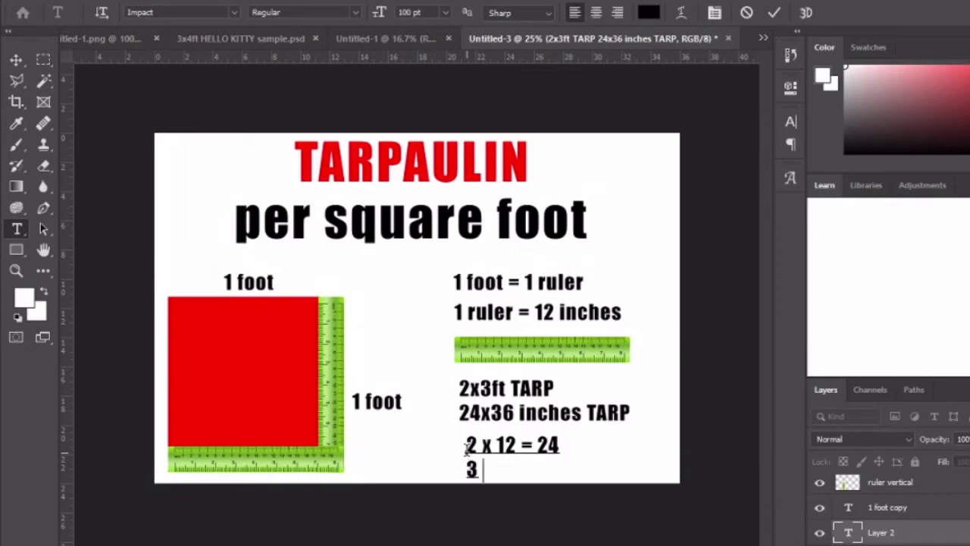
{"action": "type", "text": " x 12 =  36"}
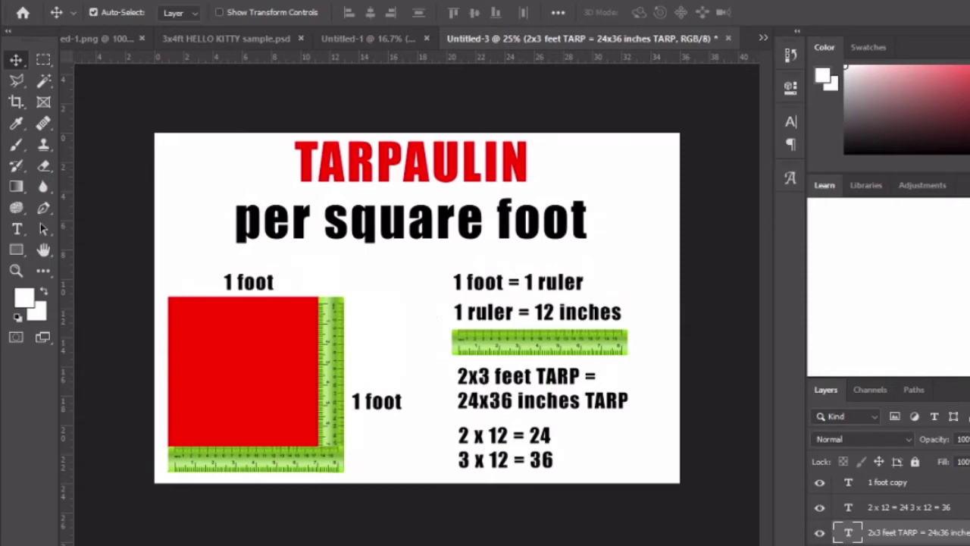
- Start a new document sized in inches, width 36 and height 24
{"action": "left_click", "coordinate": [42, 2]}
{"action": "left_click", "coordinate": [65, 10]}
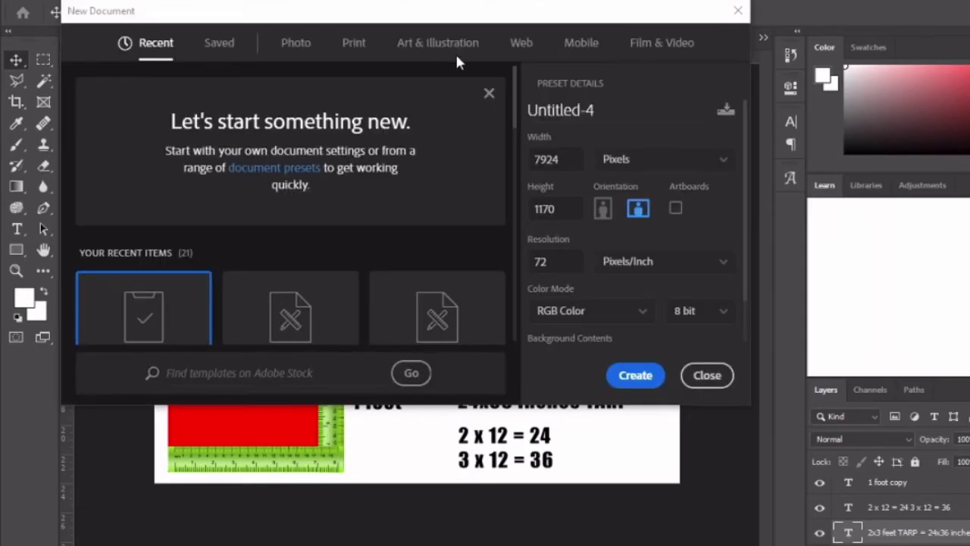
{"action": "left_click", "coordinate": [672, 161]}
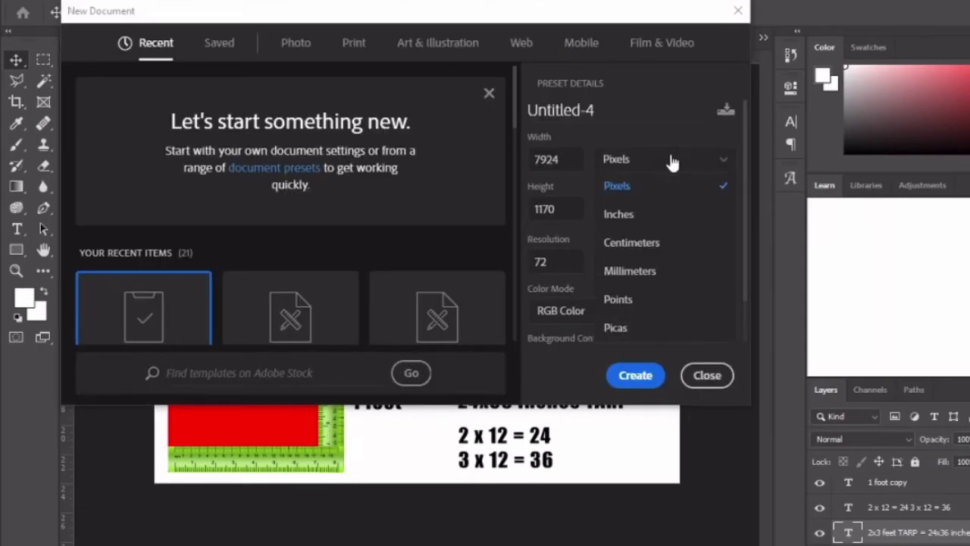
{"action": "left_click", "coordinate": [657, 217]}
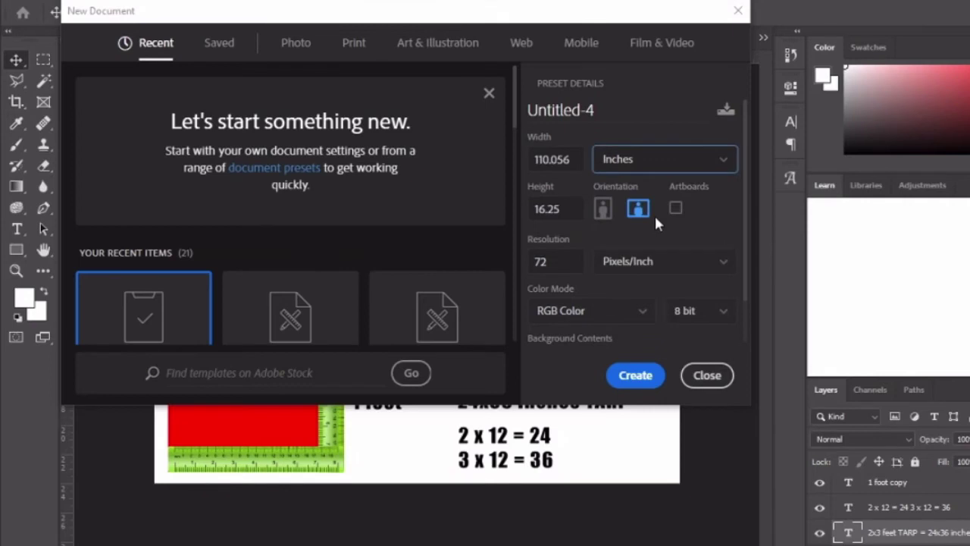
{"action": "left_click", "coordinate": [569, 215]}
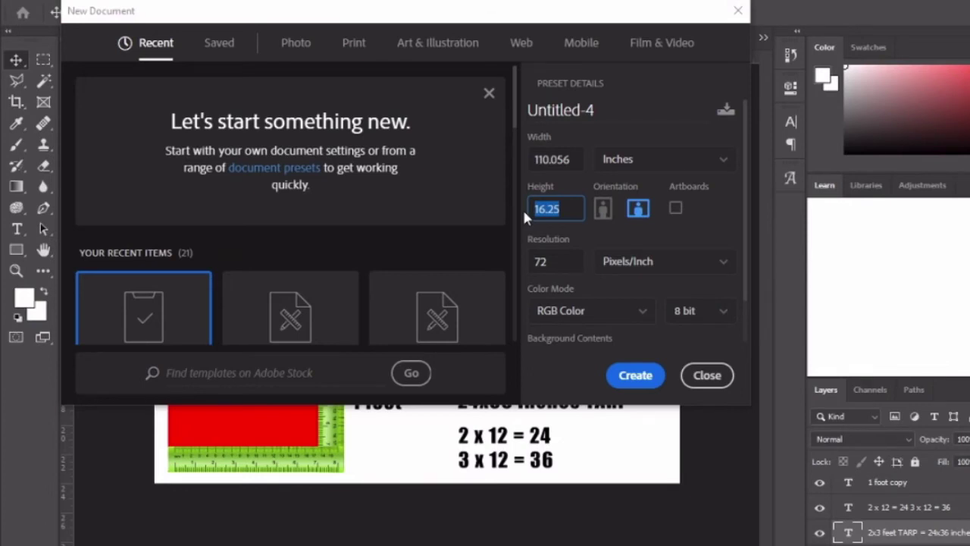
{"action": "type", "text": "4"}
{"action": "key", "text": "shift+Tab"}
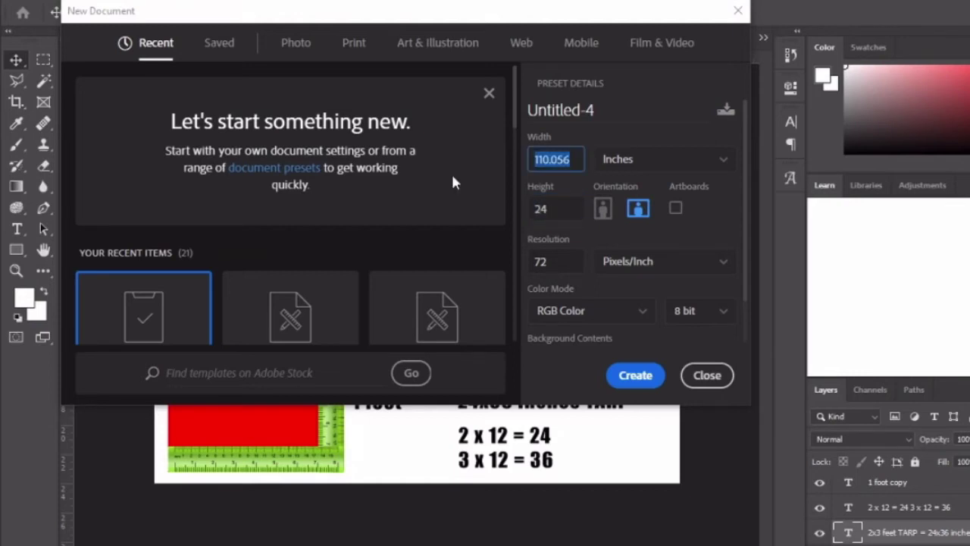
{"action": "type", "text": "36"}
- Keep the resolution at 72 pixels/inch and create the white document
{"action": "left_click", "coordinate": [556, 262]}
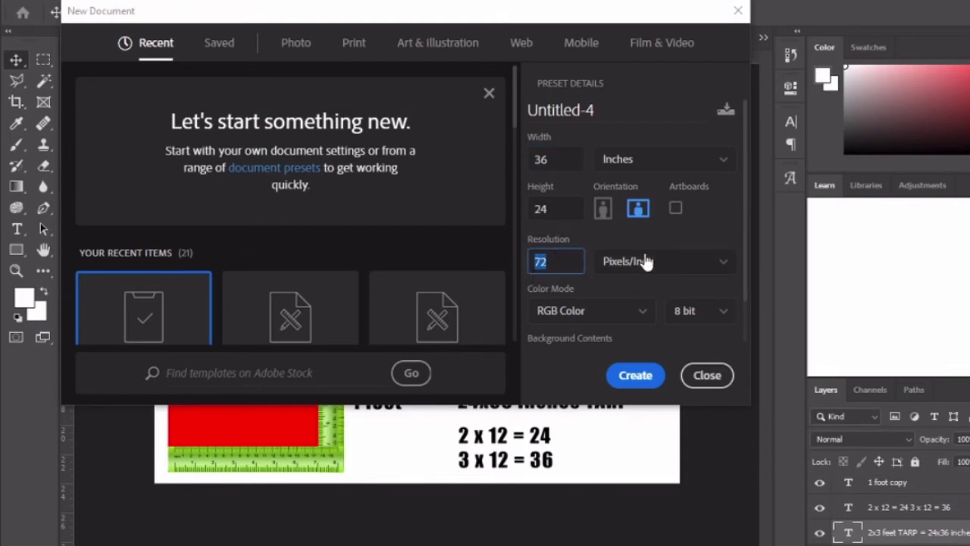
{"action": "left_click_drag", "start_coordinate": [748, 266], "coordinate": [741, 330]}
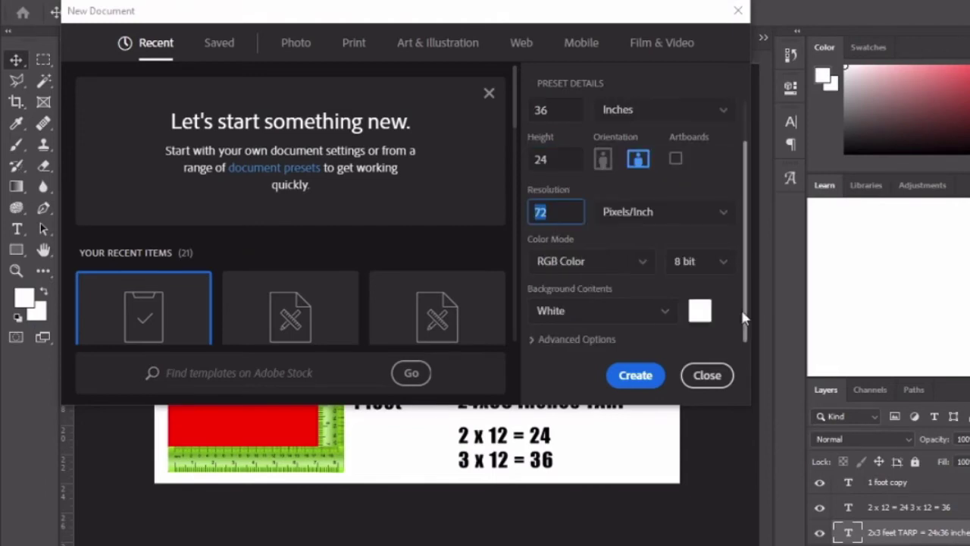
{"action": "left_click", "coordinate": [629, 220]}
{"action": "left_click", "coordinate": [629, 239]}
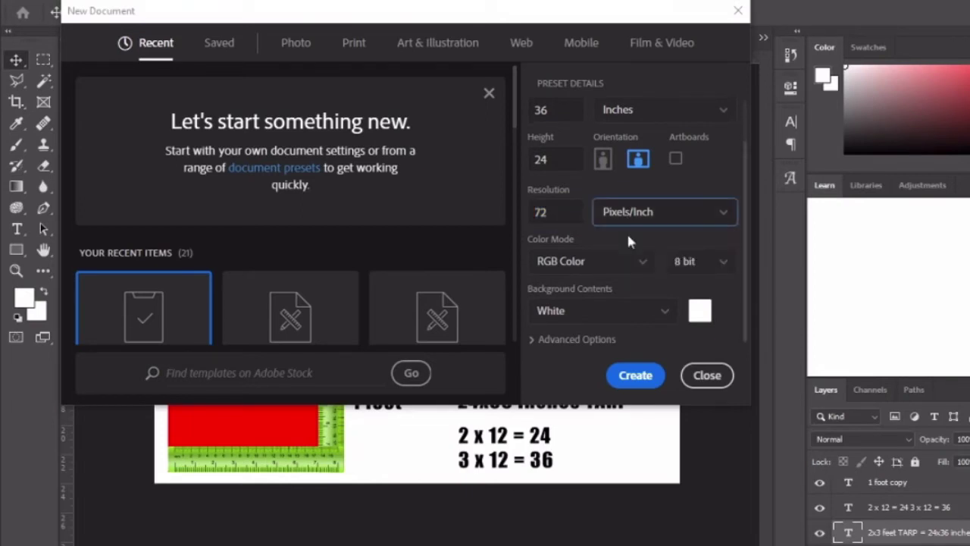
{"action": "left_click", "coordinate": [552, 213]}
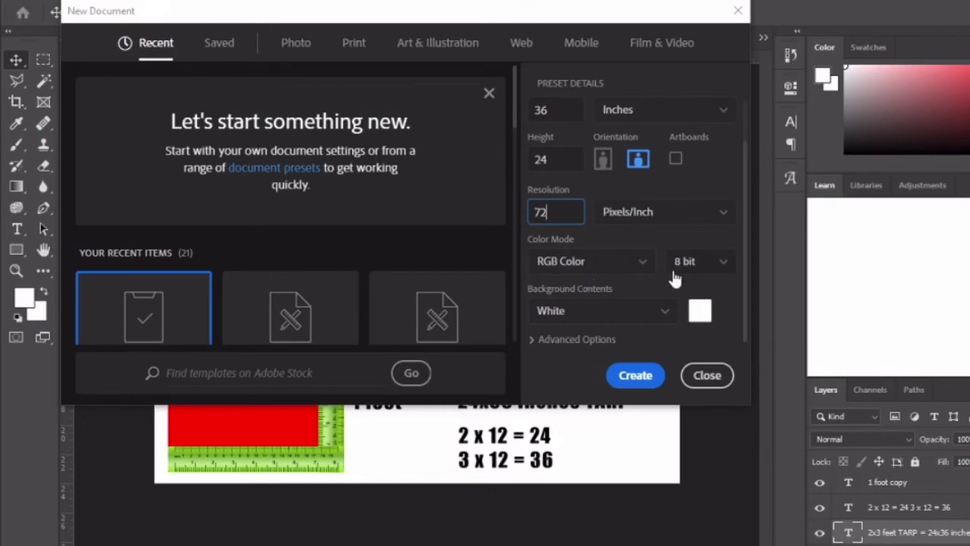
{"action": "left_click", "coordinate": [633, 385]}
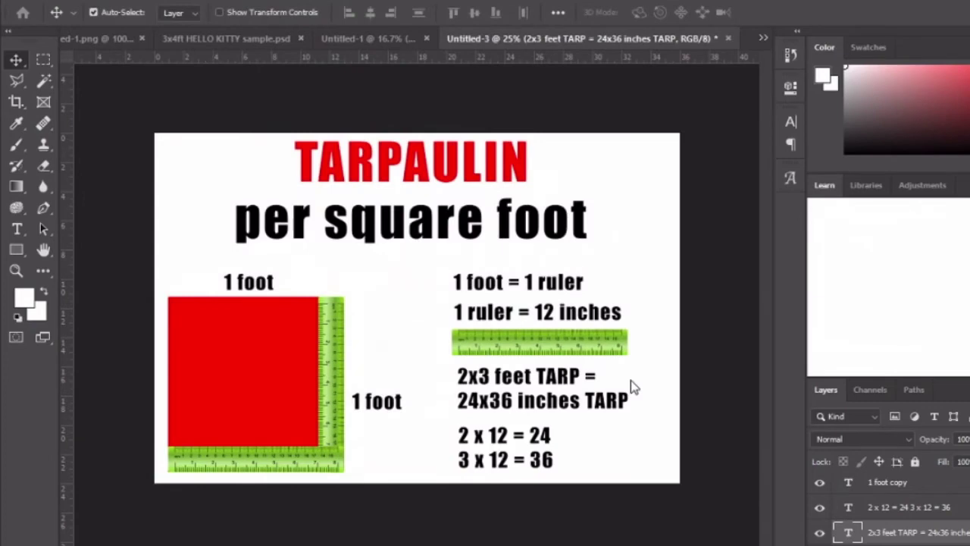
- Type the label '2x3 feet tarp' with a second line '24x36 inches layout 72 pixels/inch'
{"action": "key", "text": "t"}
{"action": "left_click", "coordinate": [412, 246]}
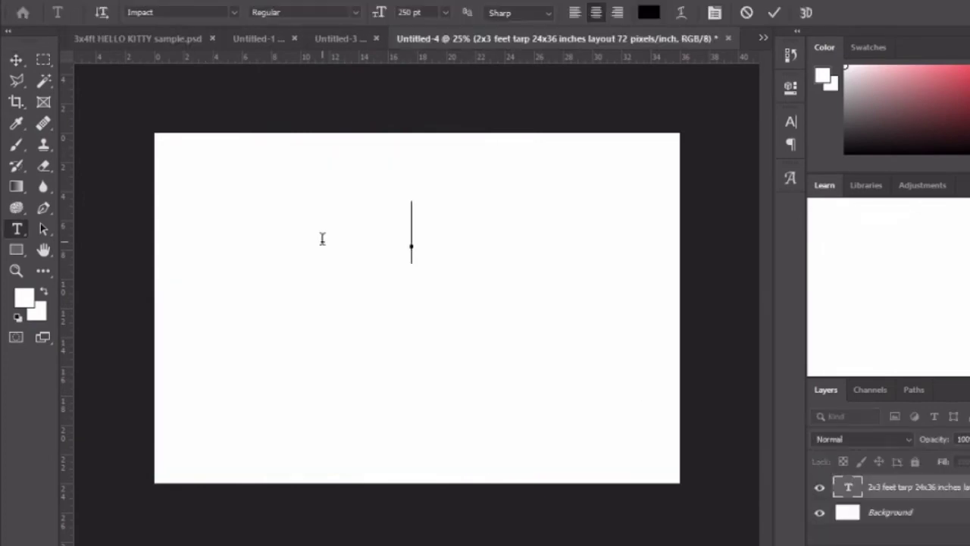
{"action": "type", "text": "2x3 "}
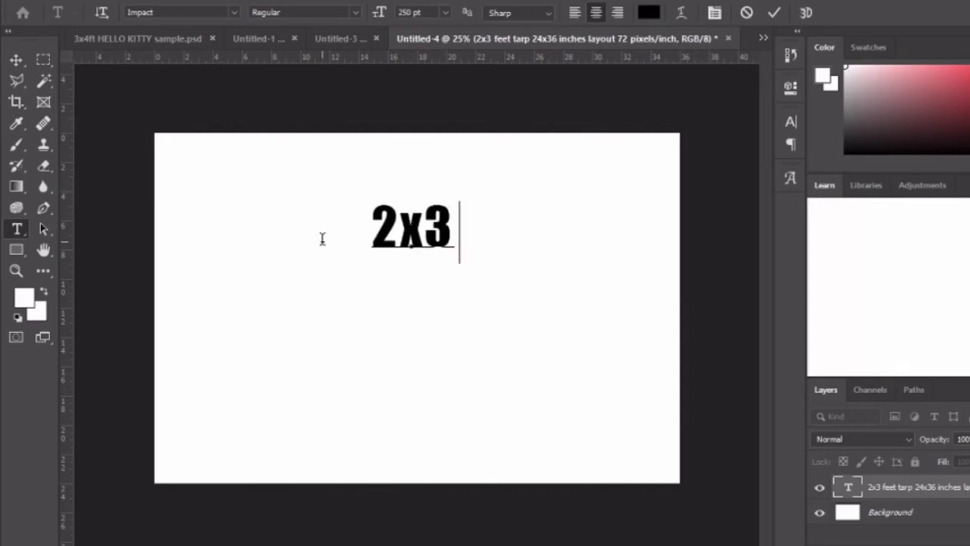
{"action": "type", "text": "feet tarp"}
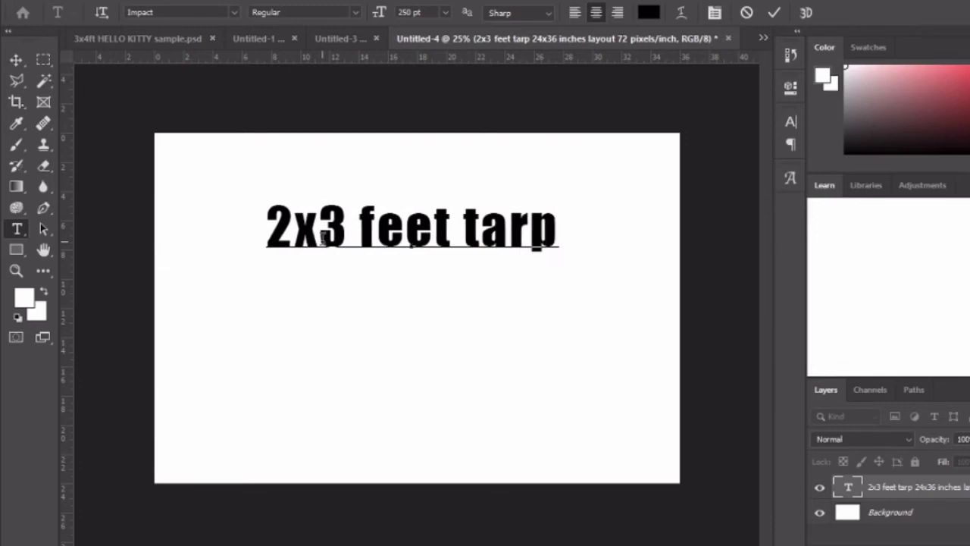
{"action": "key", "text": "Return"}
{"action": "type", "text": "2"}
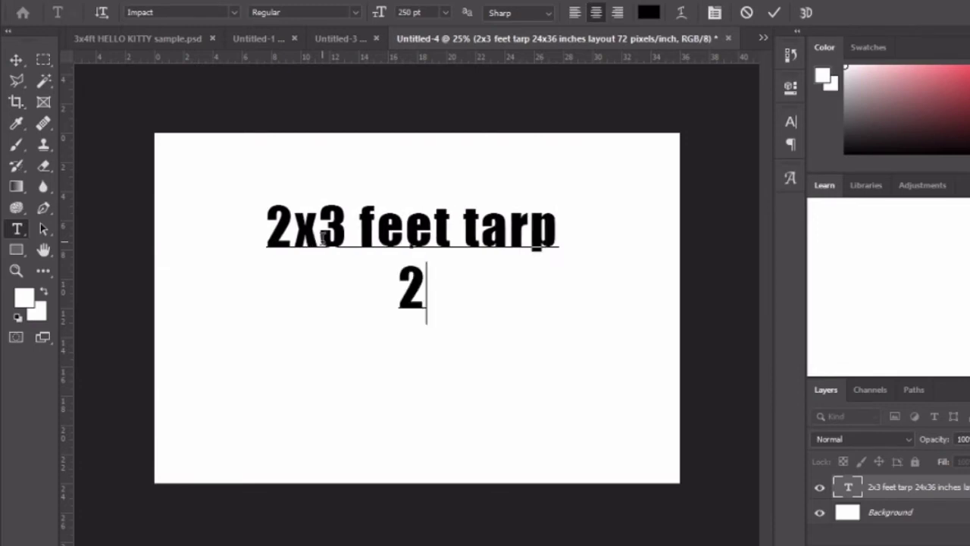
{"action": "type", "text": "4x"}
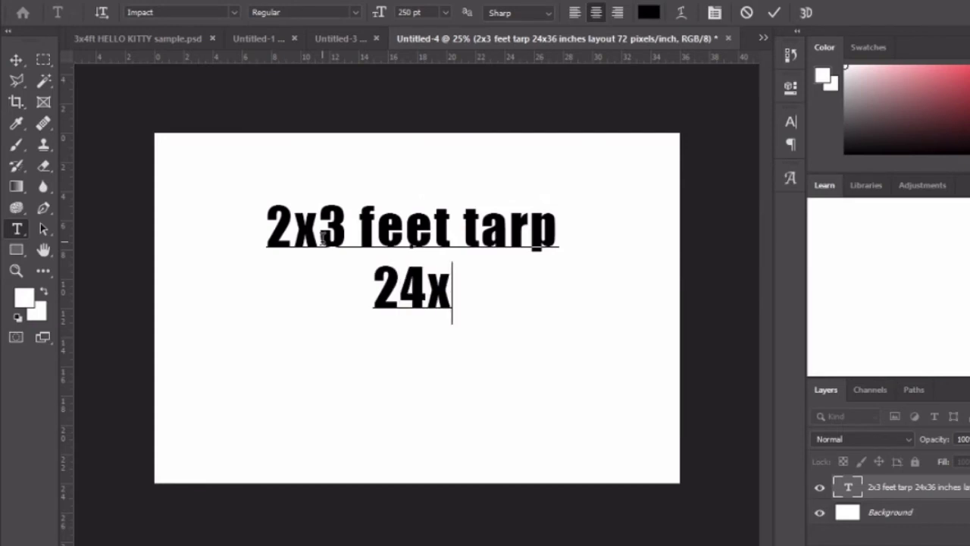
{"action": "type", "text": "36 i"}
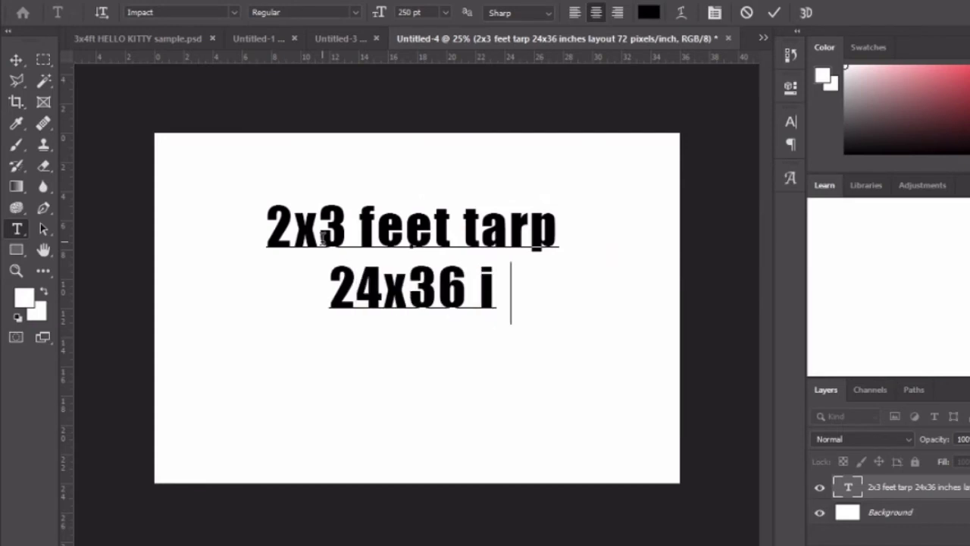
{"action": "type", "text": "nc"}
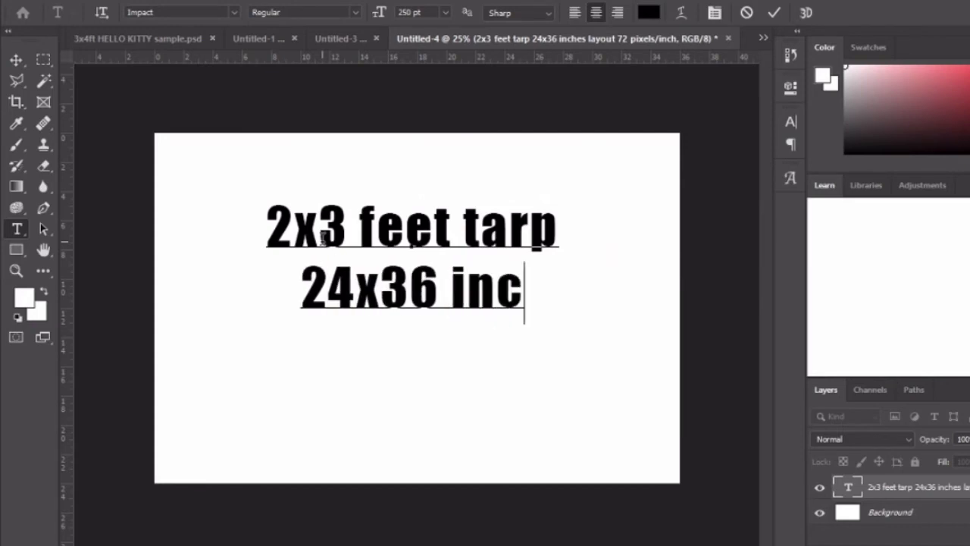
{"action": "type", "text": "hes lay"}
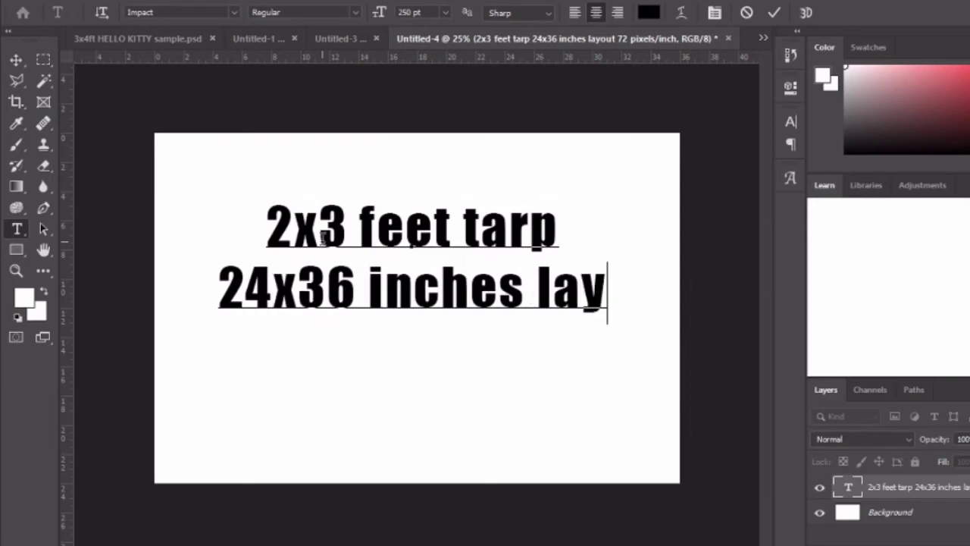
{"action": "type", "text": "out "}
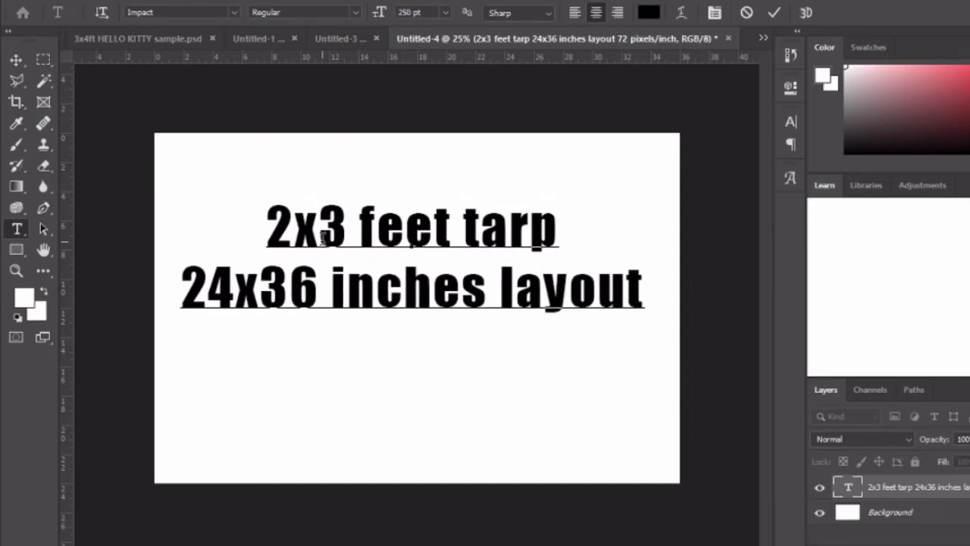
{"action": "type", "text": "7"}
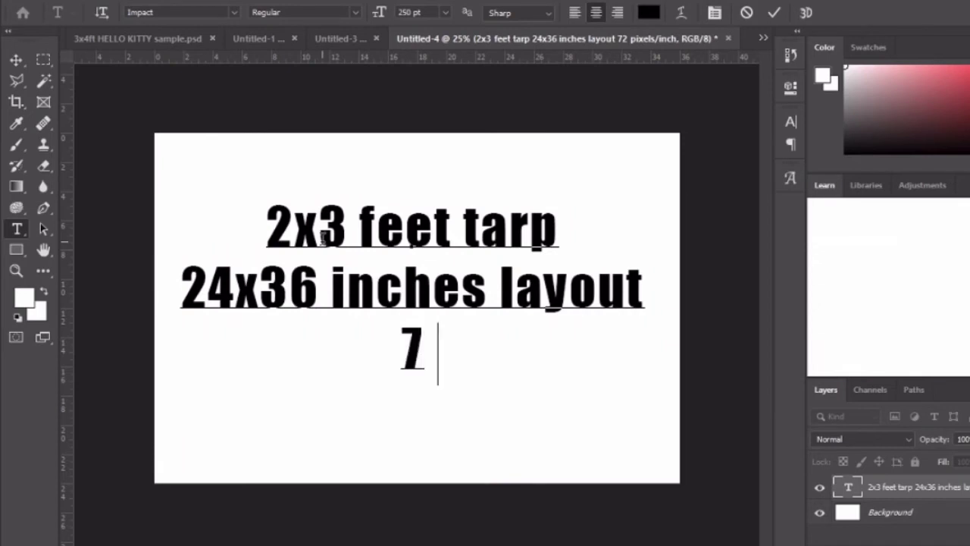
{"action": "type", "text": "2"}
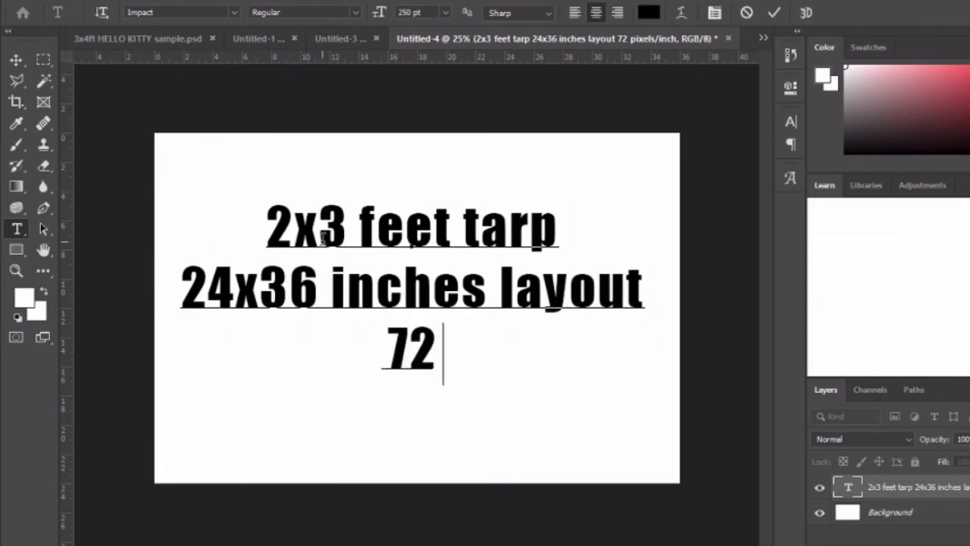
{"action": "type", "text": " pixels"}
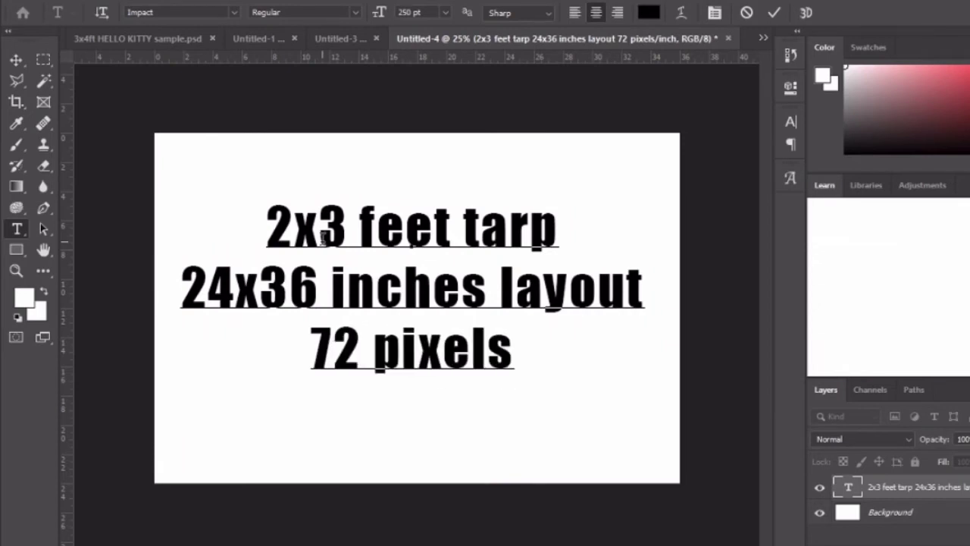
{"action": "type", "text": "/inch"}
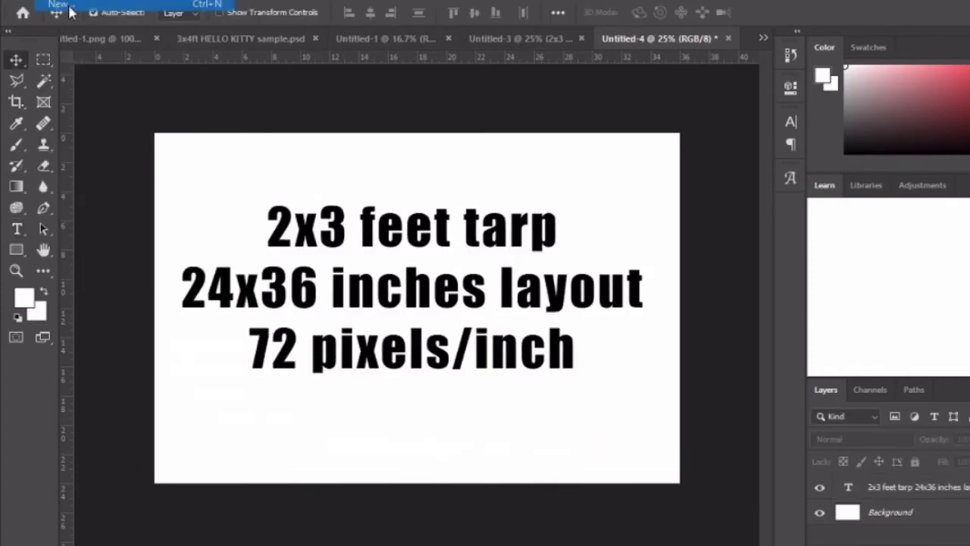
- Make a new document in inches: width 48, height 36, resolution 72 pixels/inch
{"action": "left_click", "coordinate": [70, 6]}
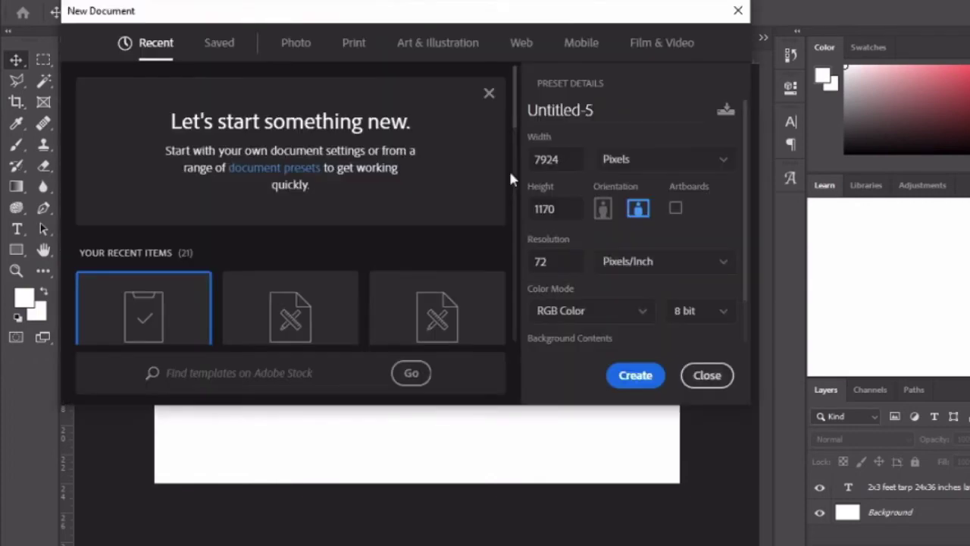
{"action": "left_click", "coordinate": [667, 161]}
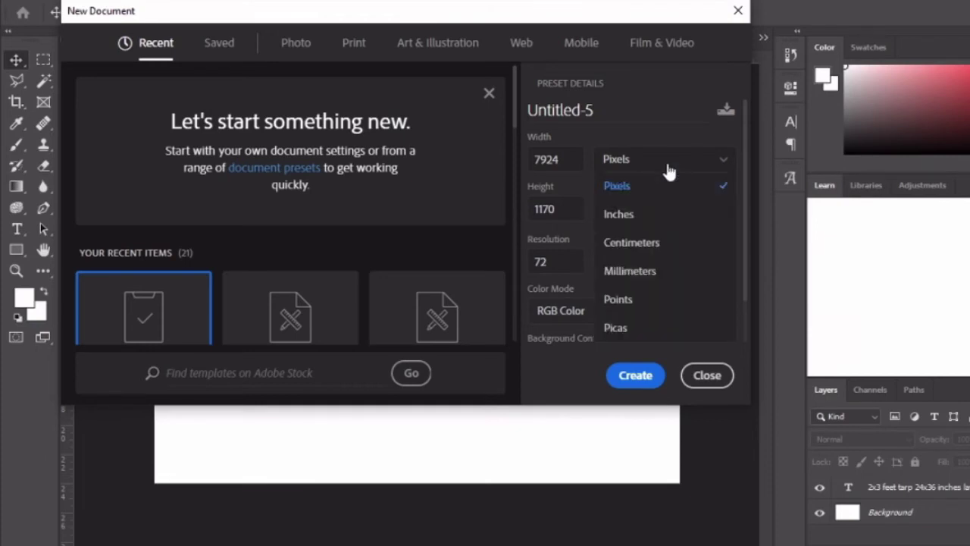
{"action": "left_click", "coordinate": [618, 213]}
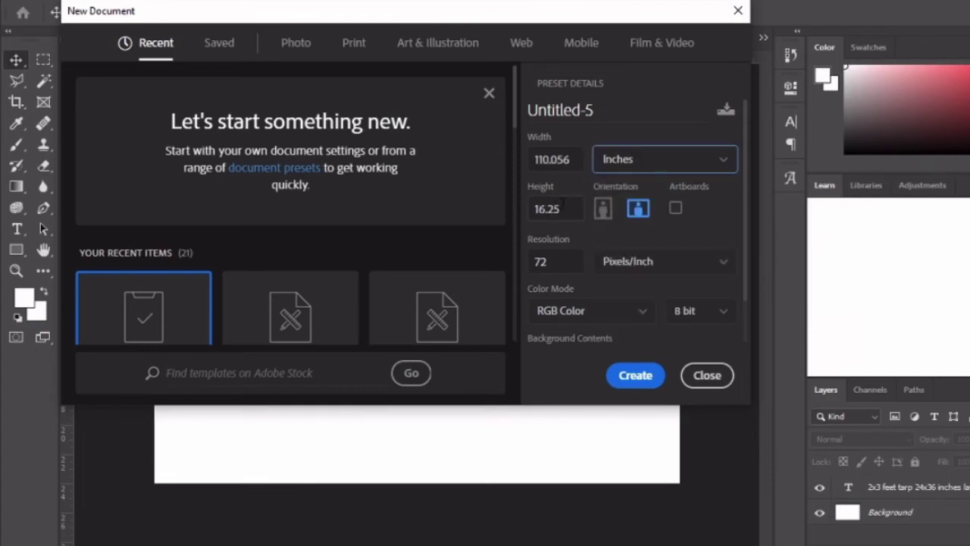
{"action": "left_click", "coordinate": [563, 208]}
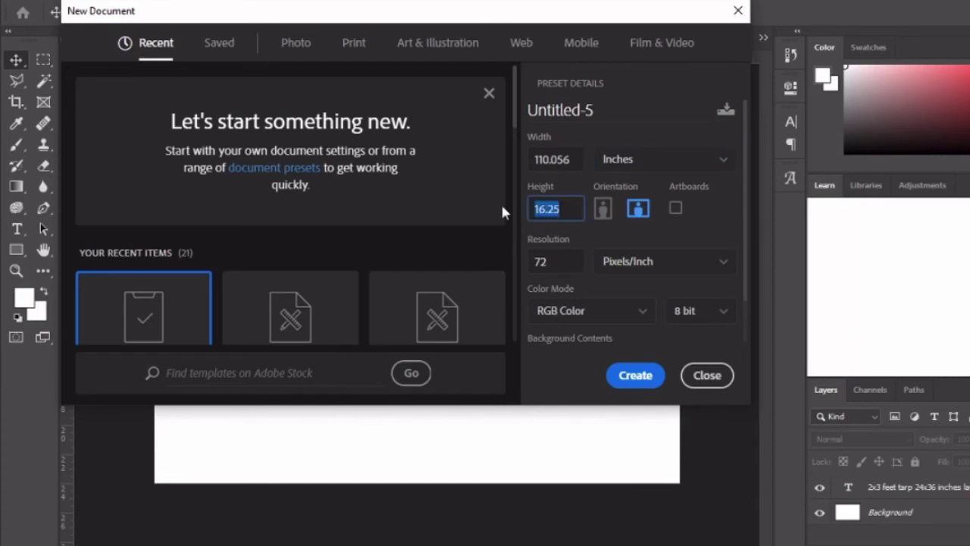
{"action": "type", "text": "36"}
{"action": "left_click", "coordinate": [570, 160]}
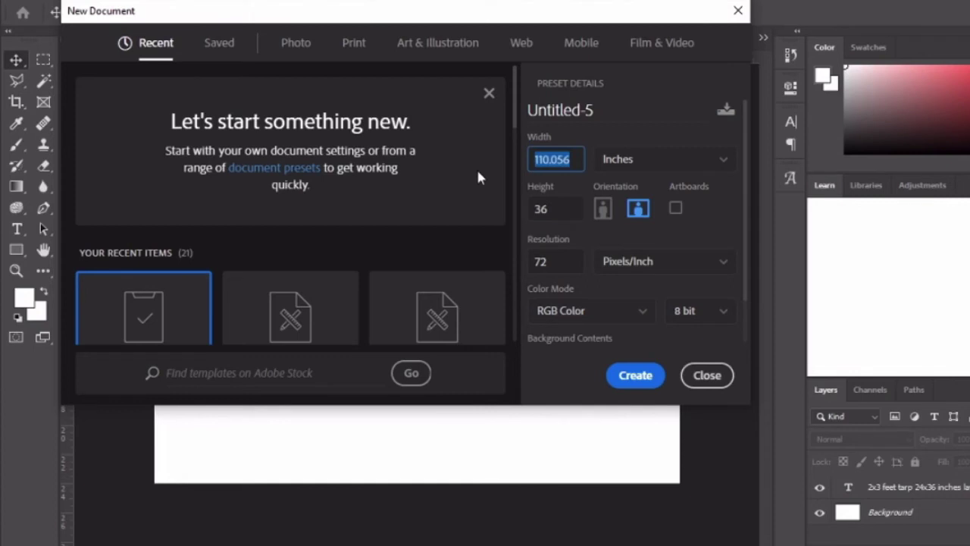
{"action": "type", "text": "48"}
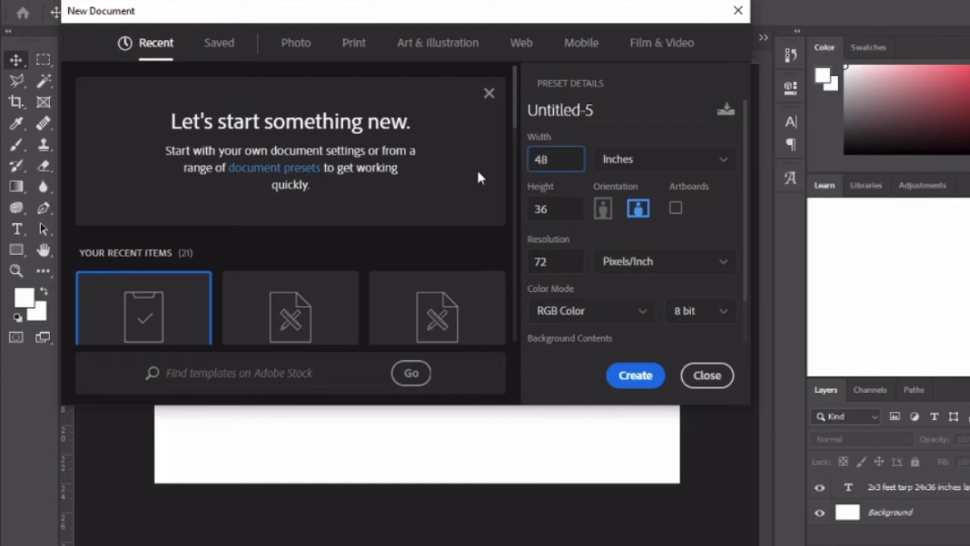
{"action": "left_click", "coordinate": [542, 261]}
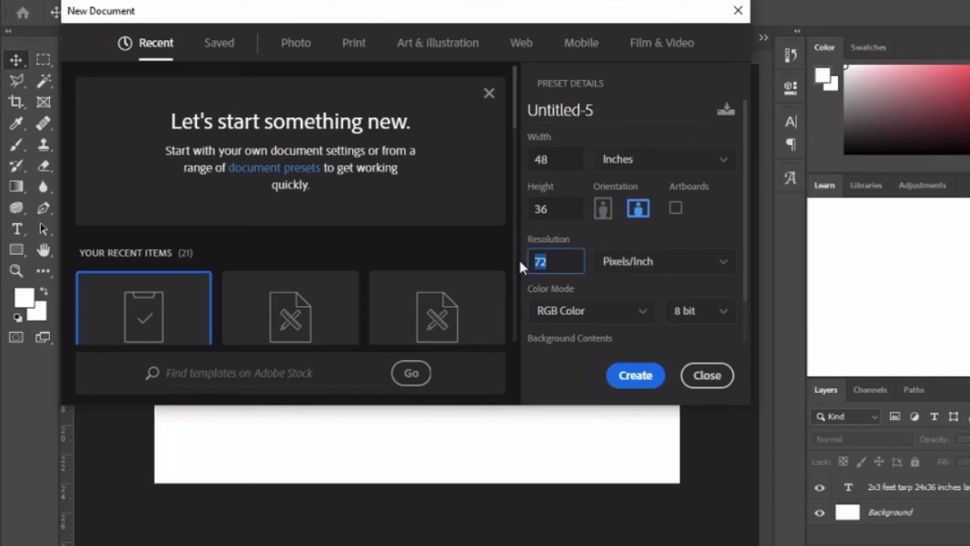
{"action": "left_click", "coordinate": [674, 279]}
{"action": "left_click", "coordinate": [651, 289]}
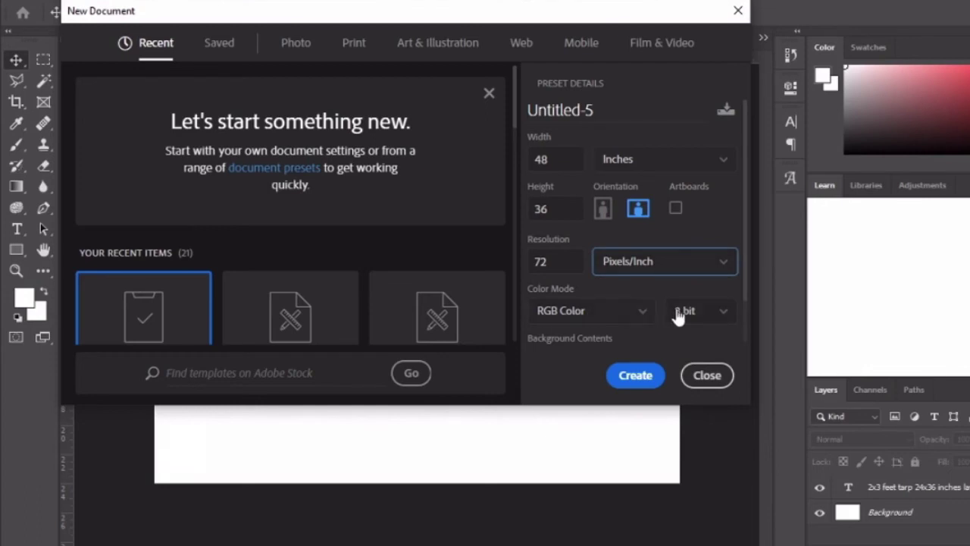
{"action": "left_click_drag", "start_coordinate": [746, 288], "coordinate": [747, 335]}
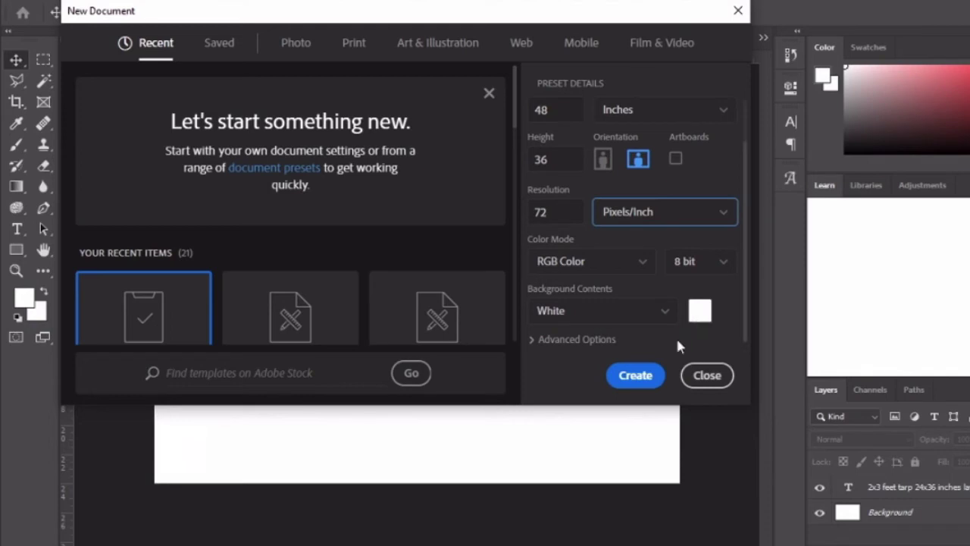
{"action": "left_click", "coordinate": [636, 375]}
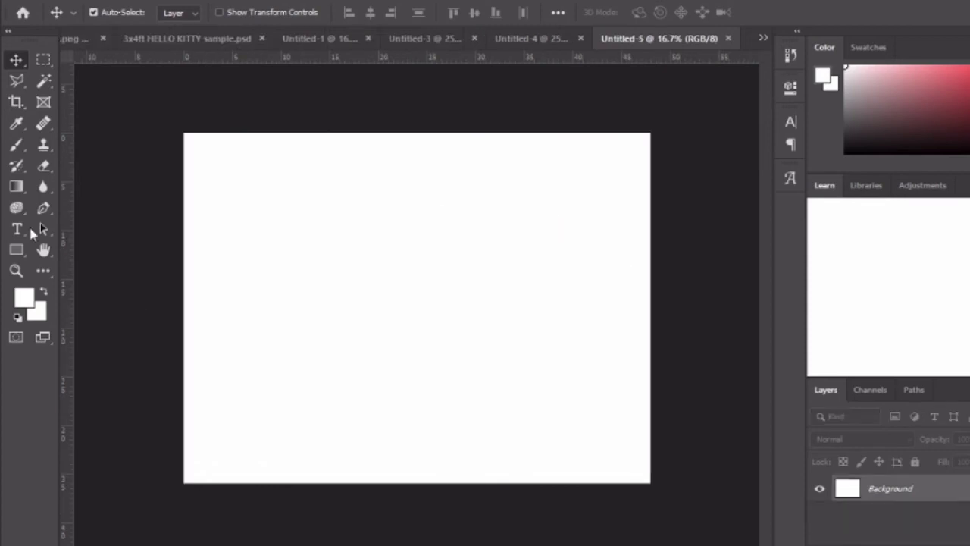
- Type the three label lines '3x4 feet tarp', '36x48 inches layout', '72 pixels/inch'
{"action": "left_click", "coordinate": [17, 229]}
{"action": "left_click", "coordinate": [337, 216]}
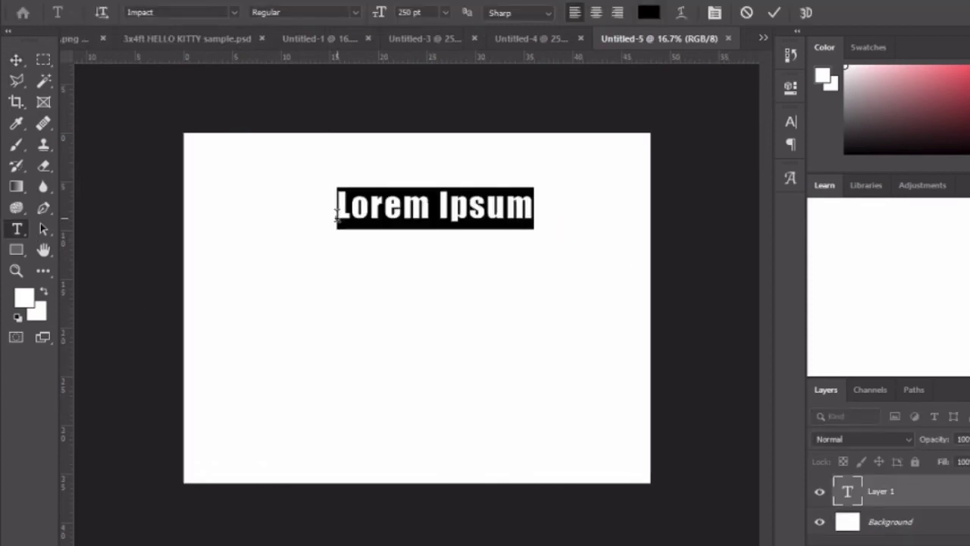
{"action": "type", "text": "3x4 feet "}
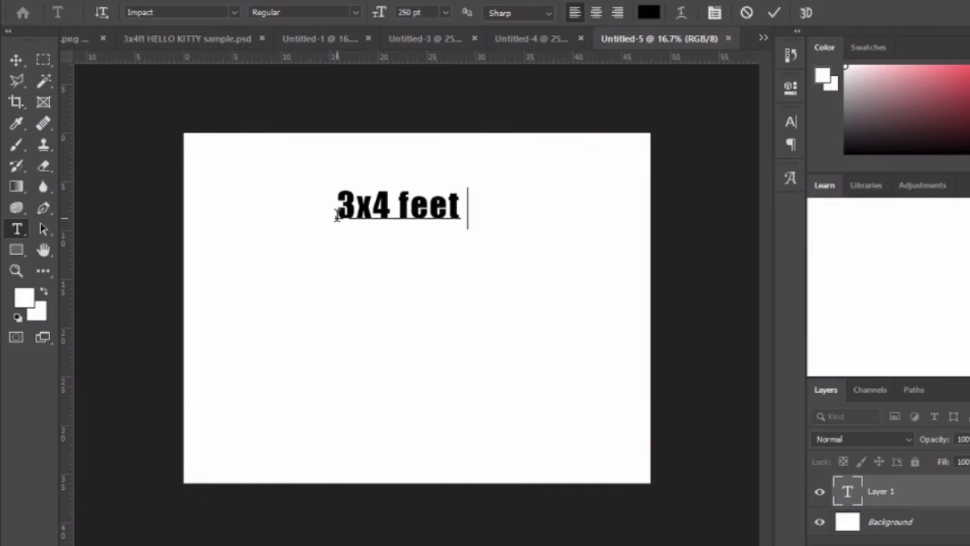
{"action": "type", "text": "tarp"}
{"action": "key", "text": "Return"}
{"action": "type", "text": "36x"}
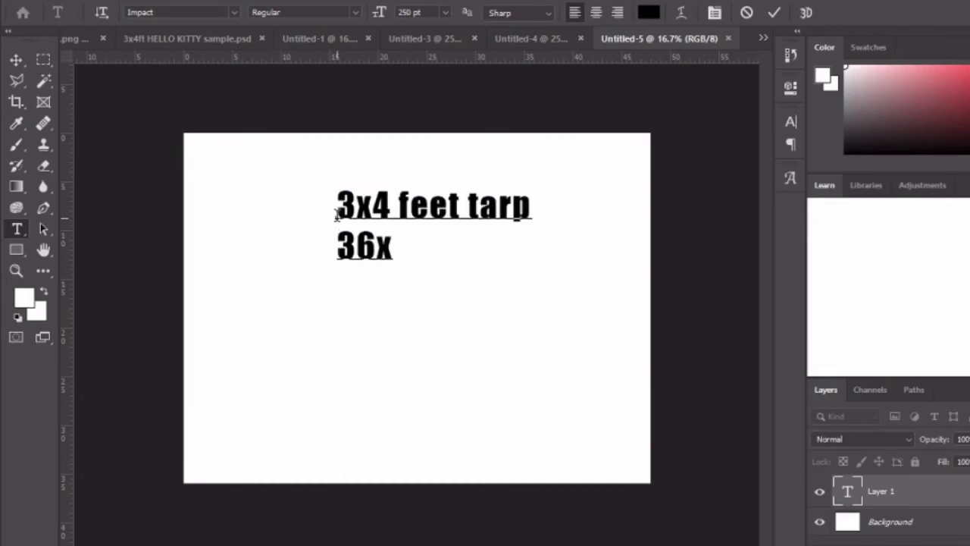
{"action": "type", "text": "48 inc "}
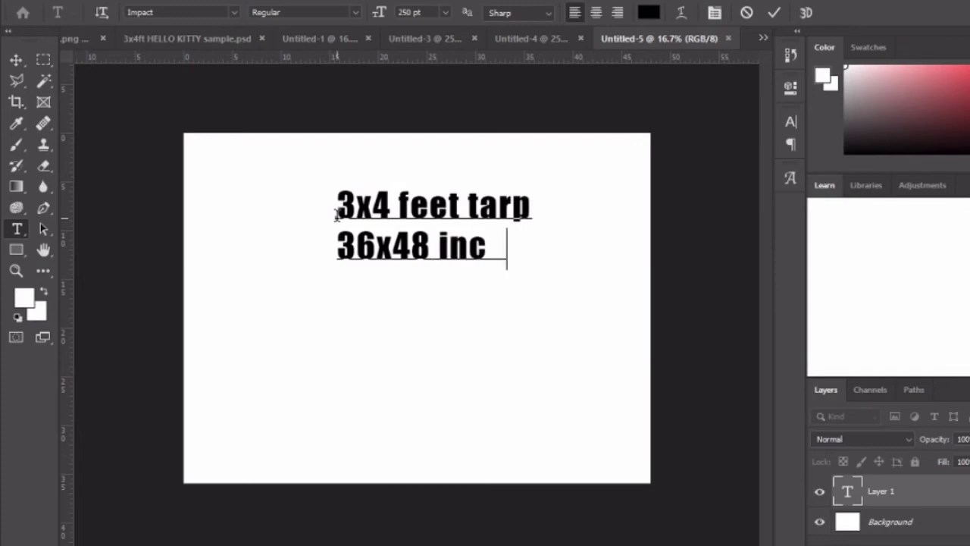
{"action": "type", "text": "hes I"}
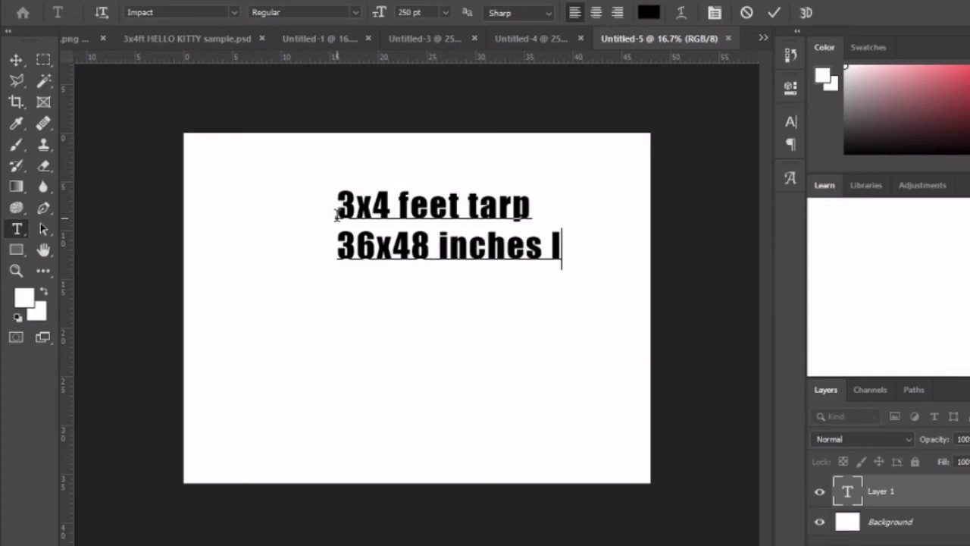
{"action": "type", "text": "ayout"}
{"action": "key", "text": "Return"}
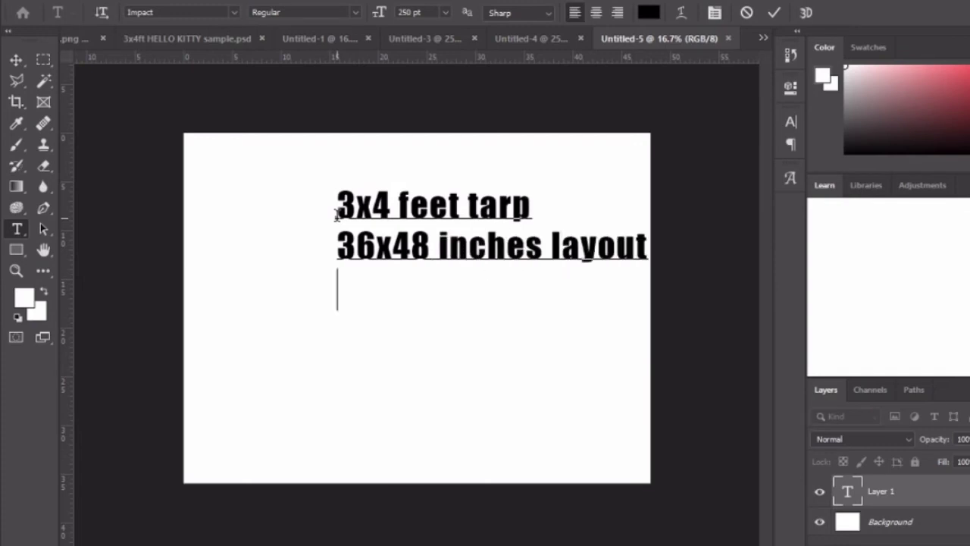
{"action": "type", "text": "7 "}
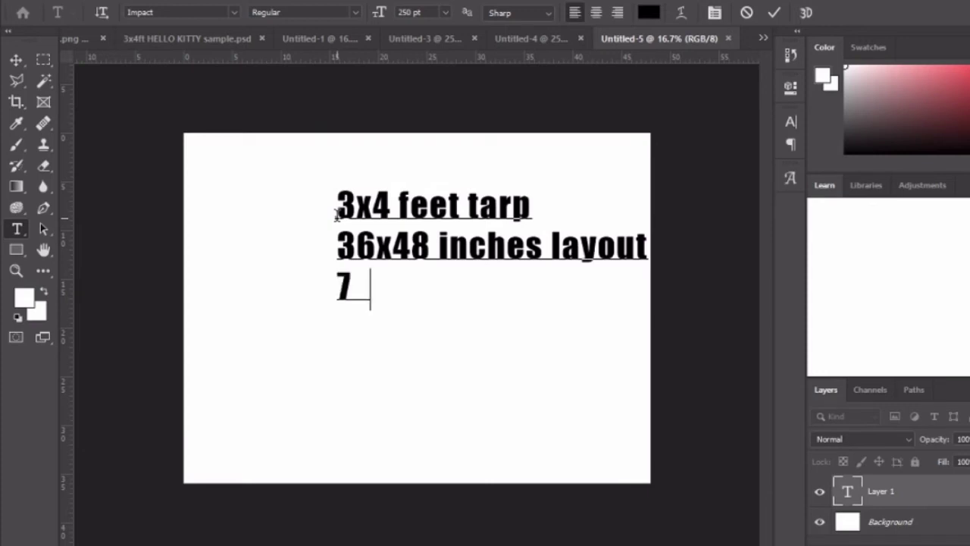
{"action": "type", "text": " pixe"}
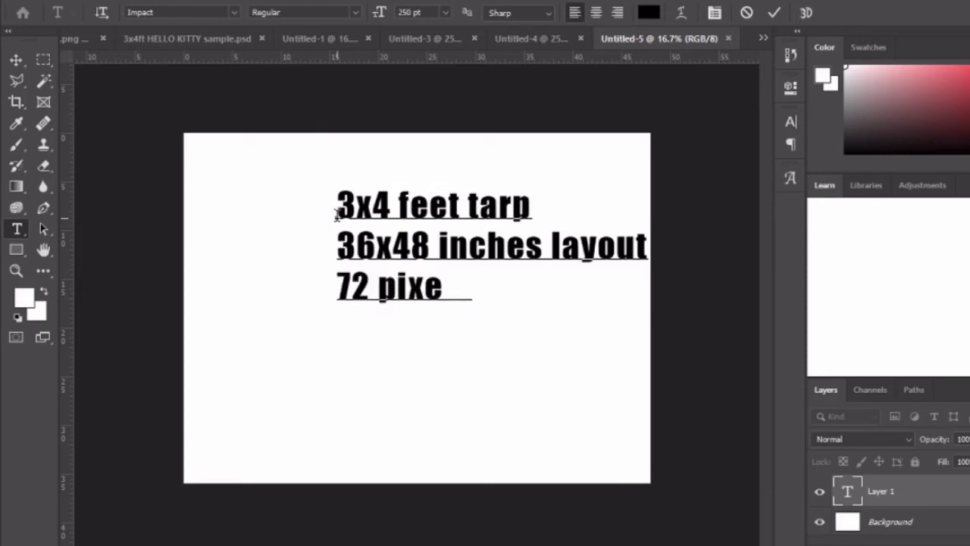
{"action": "type", "text": "ls/inch"}
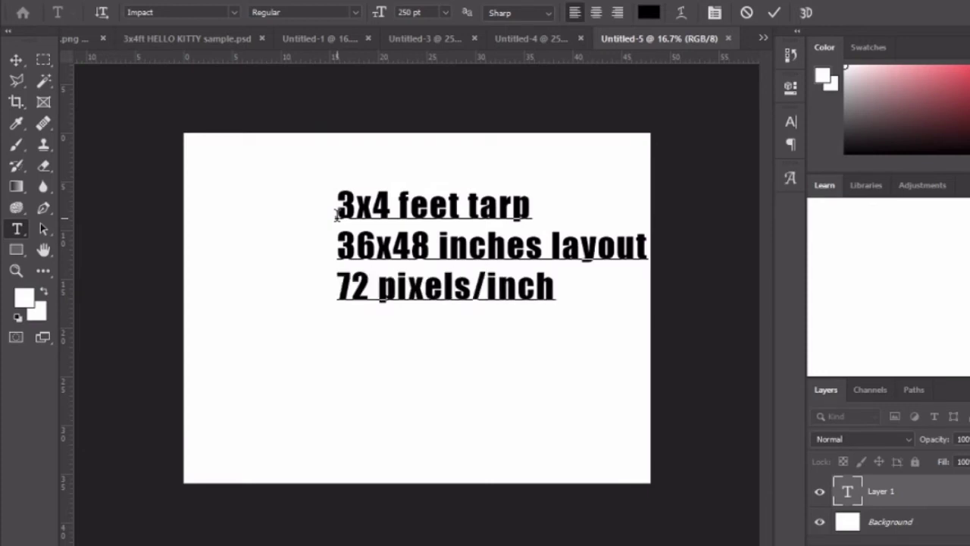
- Centre-align the label at 350 pt and move it to the canvas centre
{"action": "key", "text": "ctrl+a"}
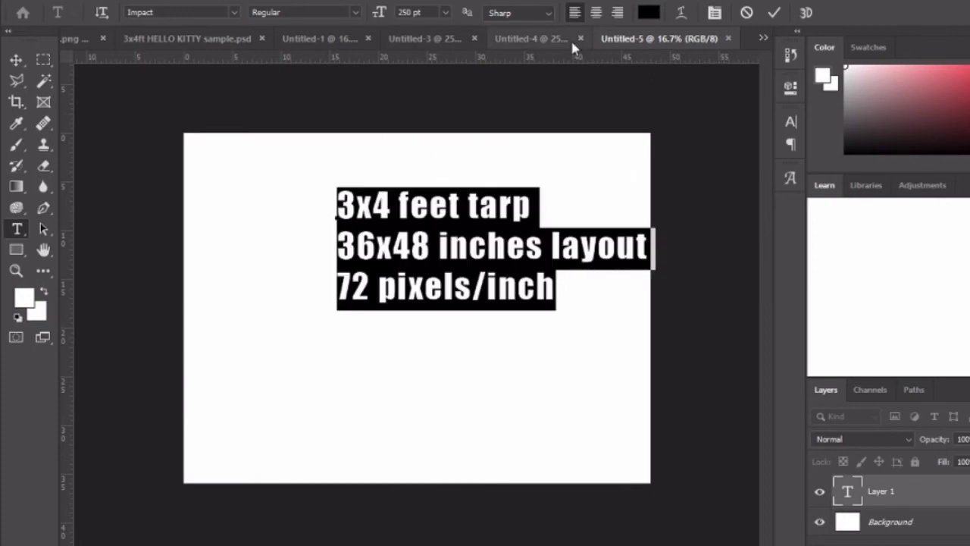
{"action": "key", "text": "ctrl+shift+c"}
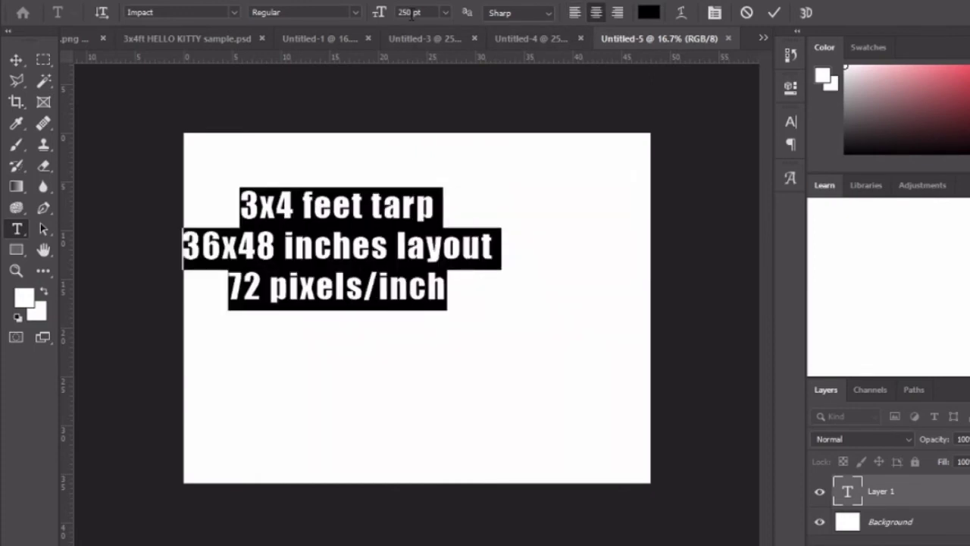
{"action": "left_click_drag", "start_coordinate": [382, 13], "coordinate": [387, 17]}
{"action": "type", "text": "350"}
{"action": "key", "text": "ctrl+Return"}
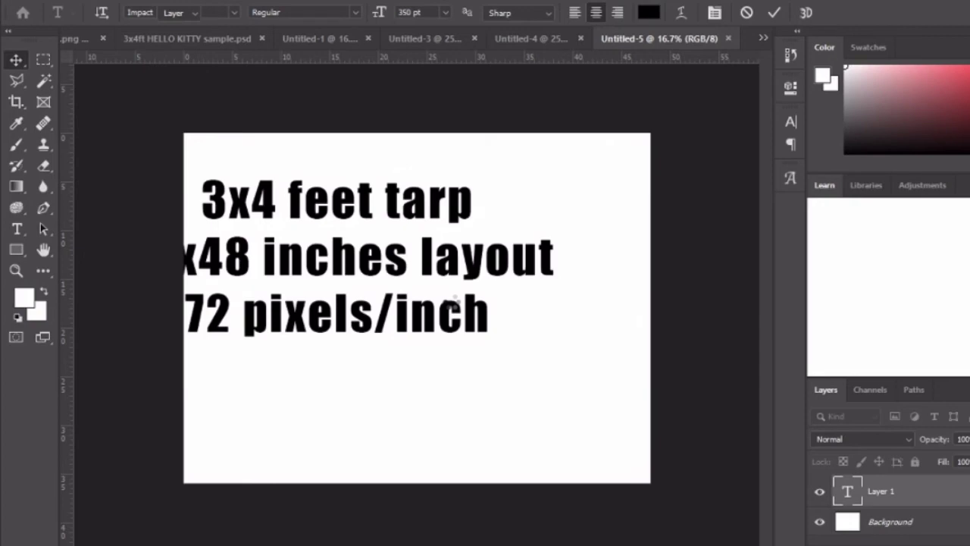
{"action": "left_click_drag", "start_coordinate": [455, 301], "coordinate": [510, 307]}
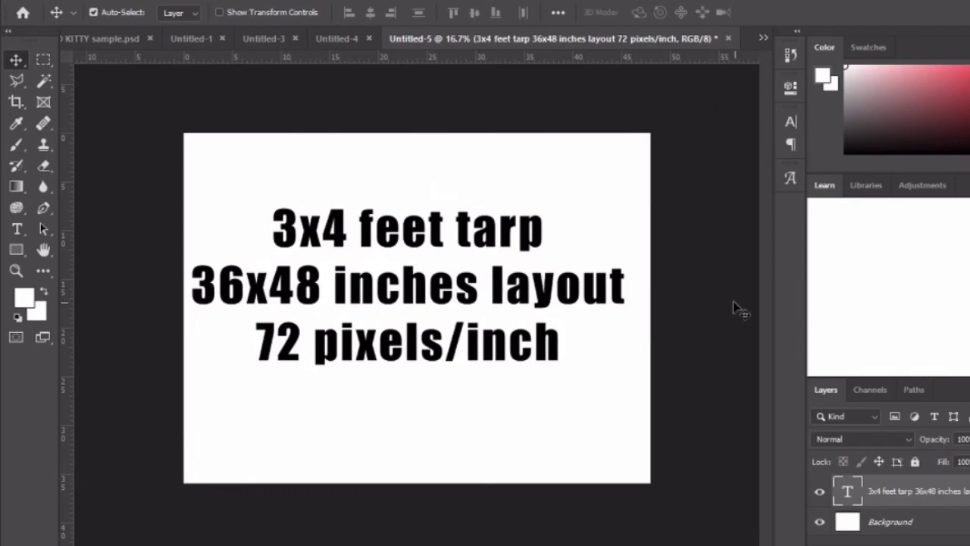
{"action": "left_click_drag", "start_coordinate": [628, 303], "coordinate": [631, 303]}
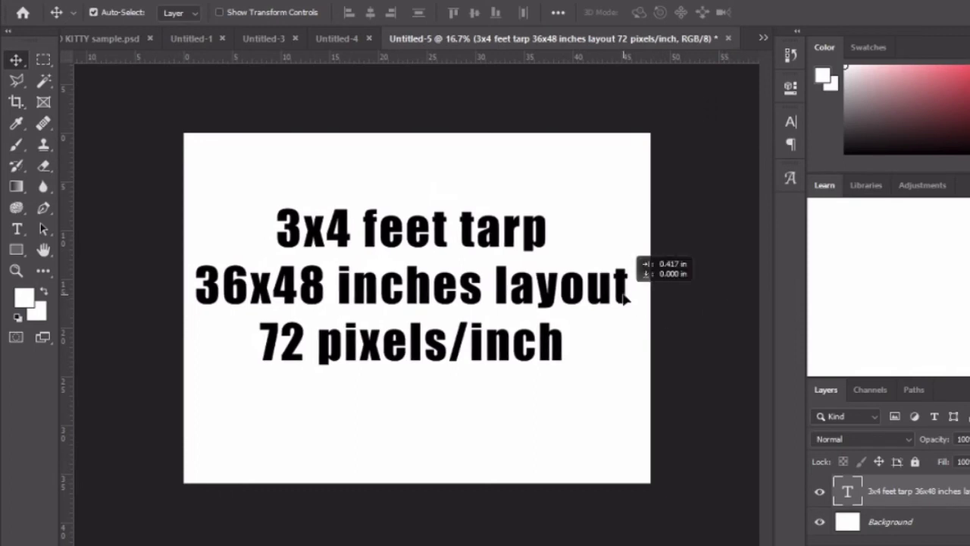
{"action": "left_click", "coordinate": [686, 332]}
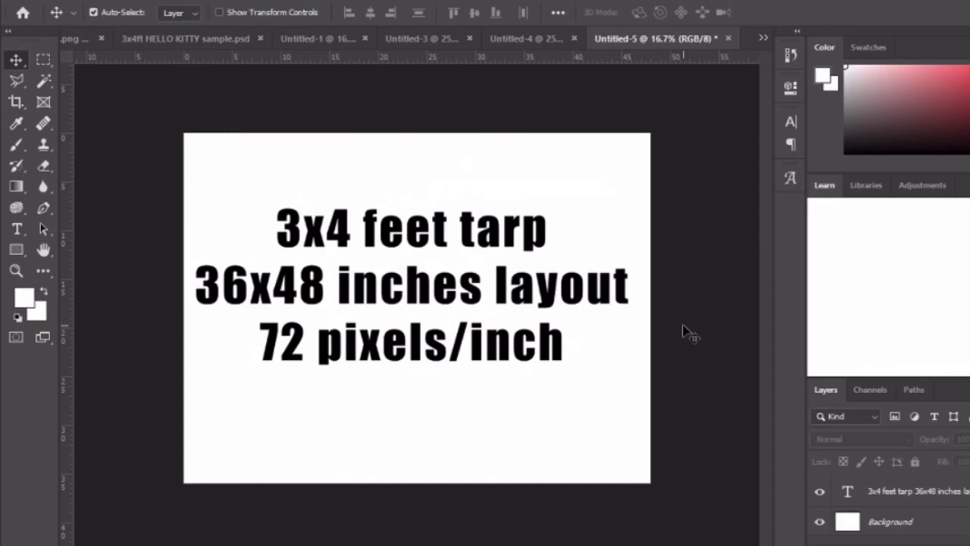
- Switch to the 3x4ft HELLO KITTY sample.psd document
{"action": "left_click", "coordinate": [202, 40]}
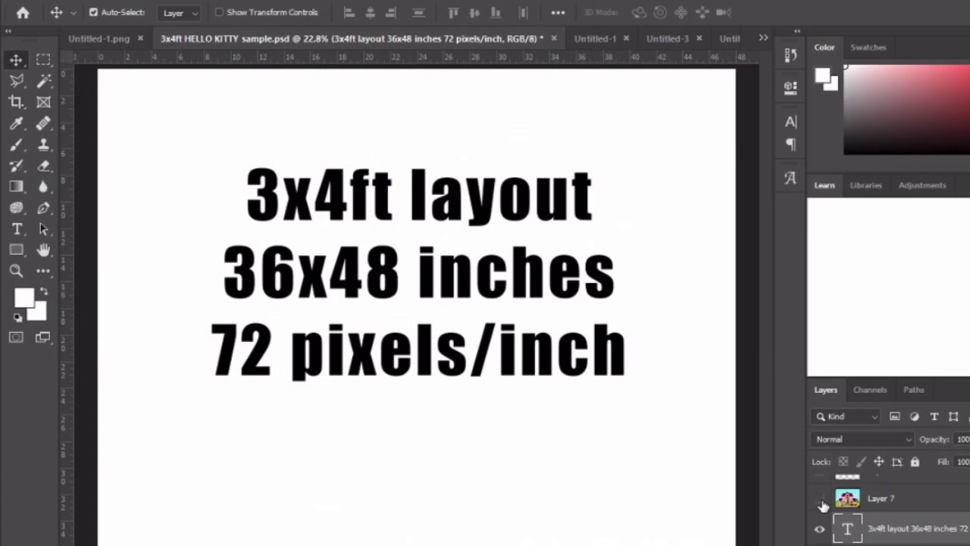
- Show the Hello Kitty school illustration, the fairy Kitty and the flying Kitty
{"action": "left_click", "coordinate": [822, 500]}
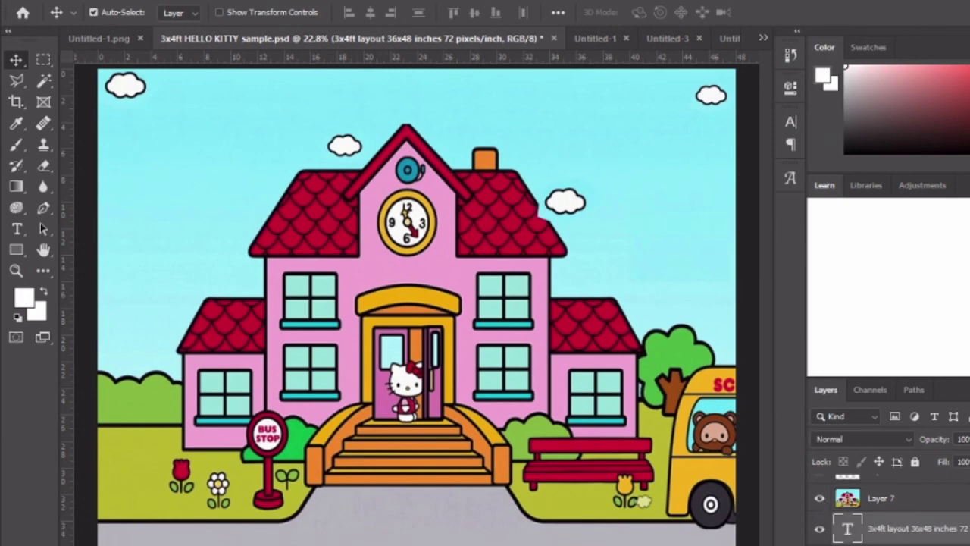
{"action": "scroll", "coordinate": [887, 508], "scroll_direction": "up", "scroll_amount": 1}
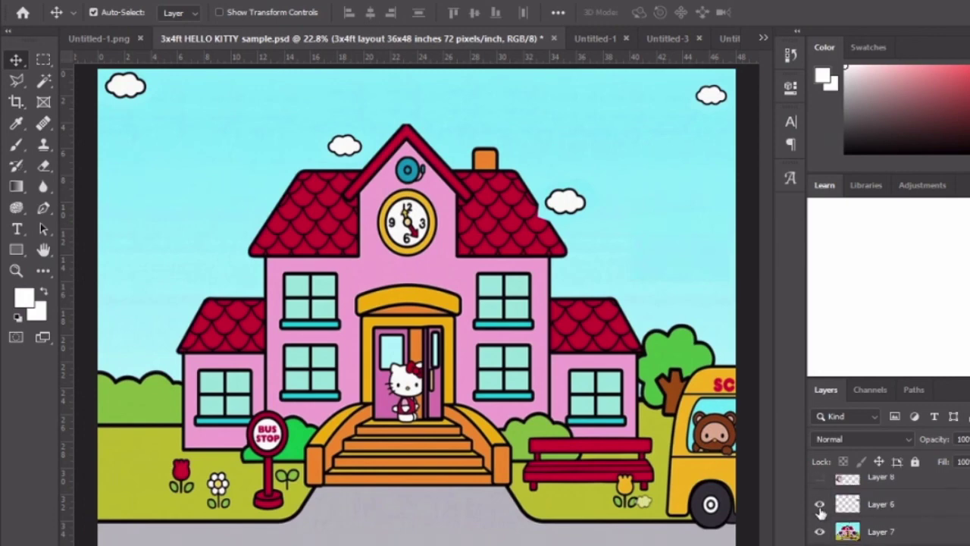
{"action": "left_click", "coordinate": [819, 504]}
{"action": "scroll", "coordinate": [819, 504], "scroll_direction": "down", "scroll_amount": 2}
{"action": "left_click", "coordinate": [820, 500]}
{"action": "scroll", "coordinate": [820, 504], "scroll_direction": "up", "scroll_amount": 2}
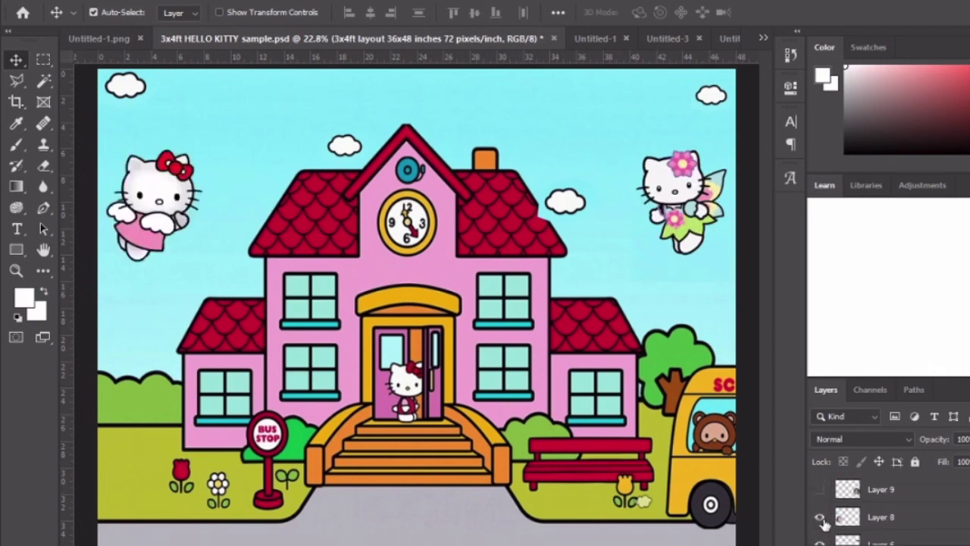
- Show the two large round photos and the two gold-ringed photos
{"action": "left_click", "coordinate": [820, 517]}
{"action": "left_click", "coordinate": [820, 490]}
{"action": "scroll", "coordinate": [819, 494], "scroll_direction": "up", "scroll_amount": 1}
{"action": "left_click", "coordinate": [819, 493]}
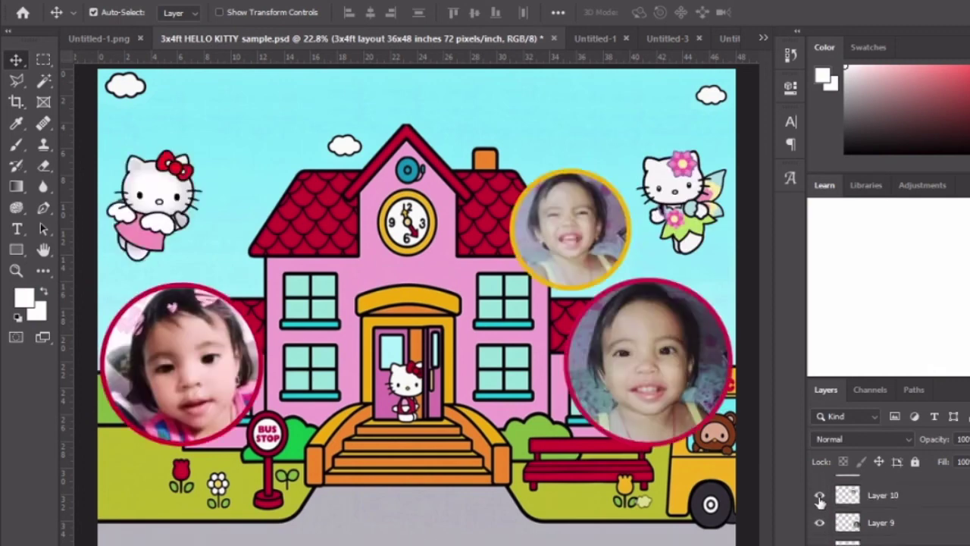
{"action": "scroll", "coordinate": [824, 504], "scroll_direction": "up", "scroll_amount": 1}
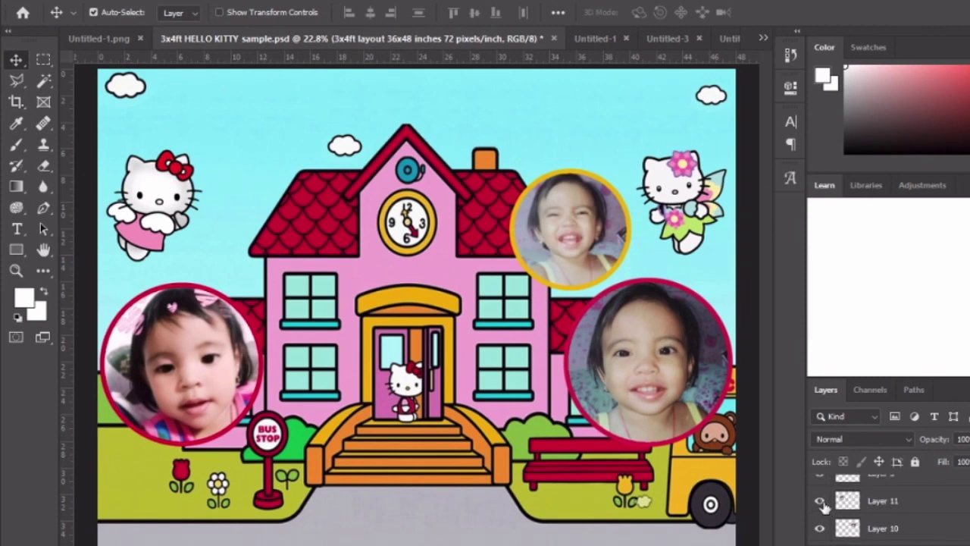
{"action": "left_click", "coordinate": [820, 501]}
{"action": "scroll", "coordinate": [824, 504], "scroll_direction": "up", "scroll_amount": 2}
{"action": "scroll", "coordinate": [825, 500], "scroll_direction": "up", "scroll_amount": 1}
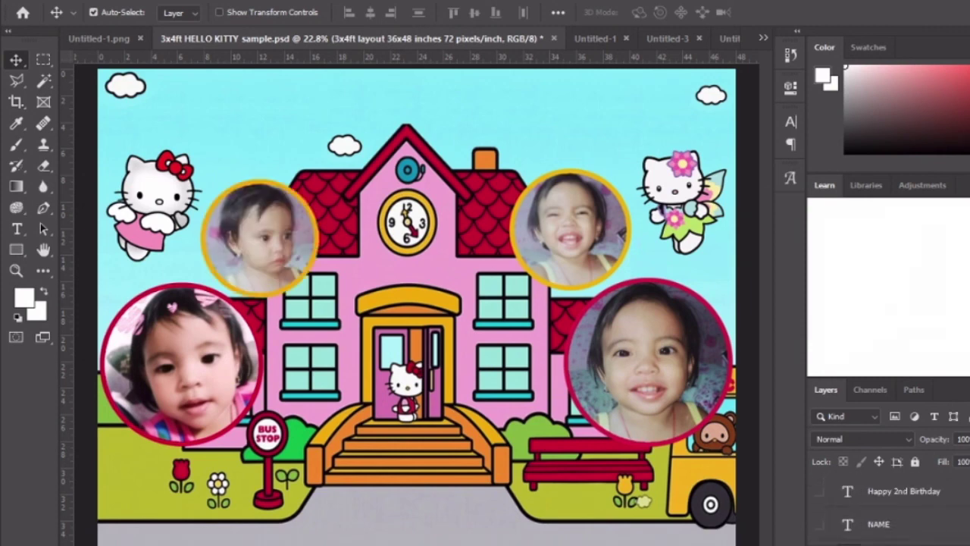
- Show the Happy 2nd Birthday title, the red banner frame and the child's name
{"action": "left_click", "coordinate": [819, 491]}
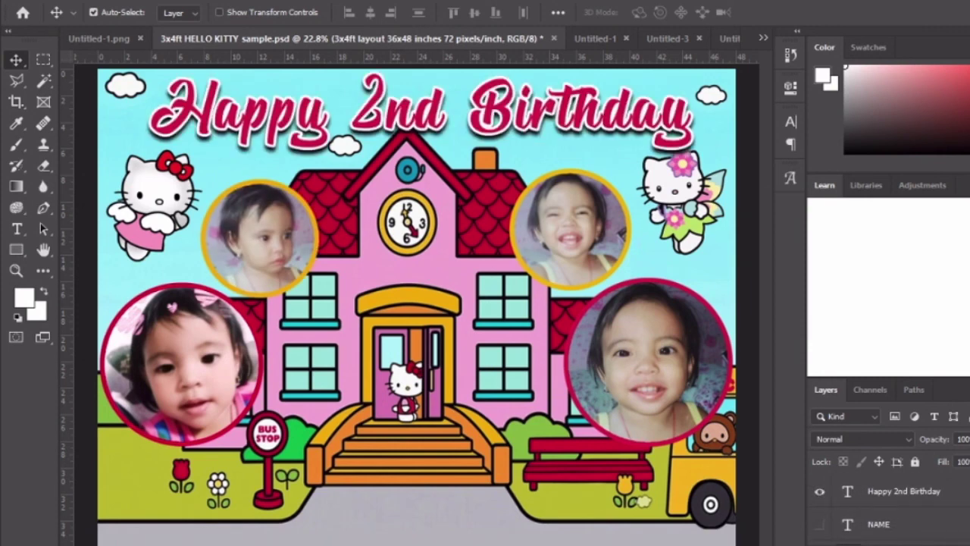
{"action": "scroll", "coordinate": [825, 508], "scroll_direction": "down", "scroll_amount": 1}
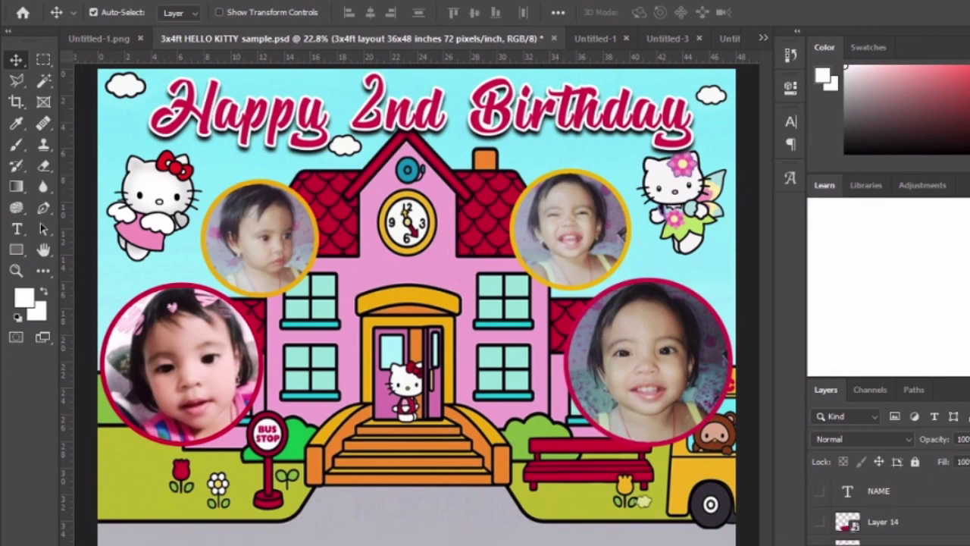
{"action": "left_click", "coordinate": [819, 523]}
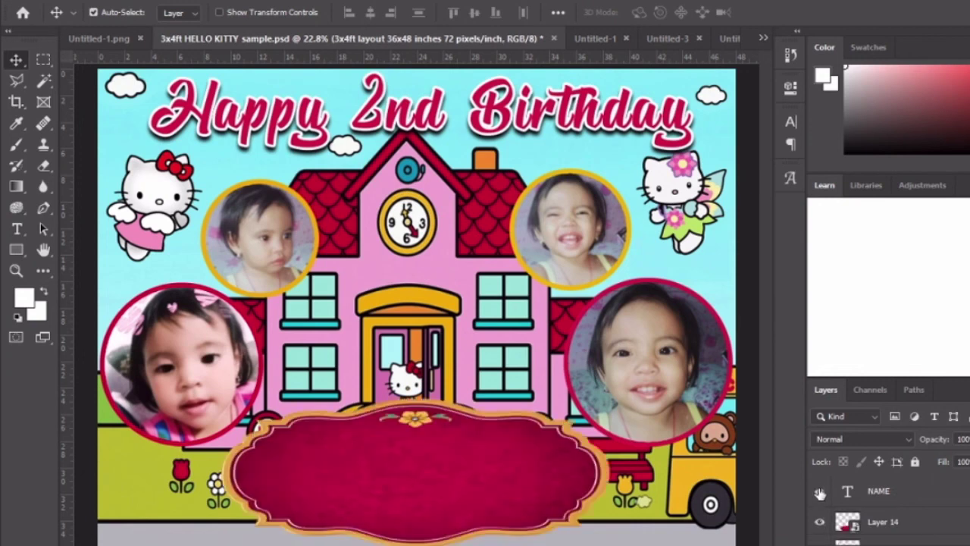
{"action": "left_click", "coordinate": [820, 491]}
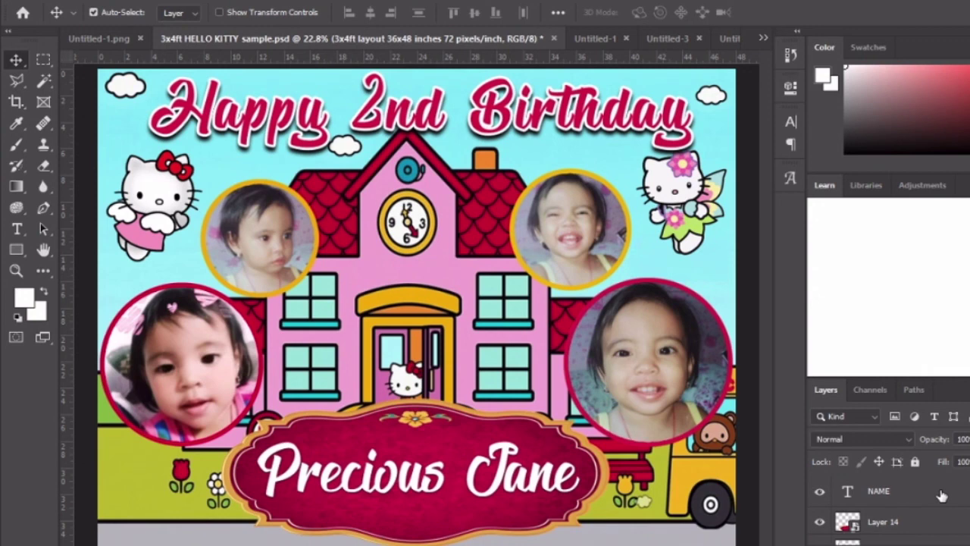
- On Untitled-1, join 'AND SUBSCRIBE.' onto one line, then hide it, keeping 'Thank you for watching.' visible
{"action": "left_click", "coordinate": [595, 38]}
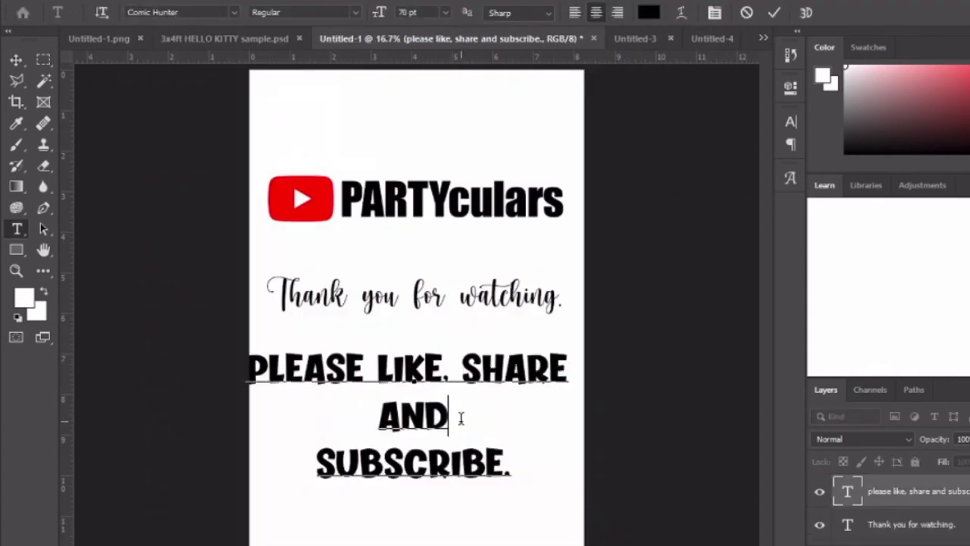
{"action": "key", "text": "Delete"}
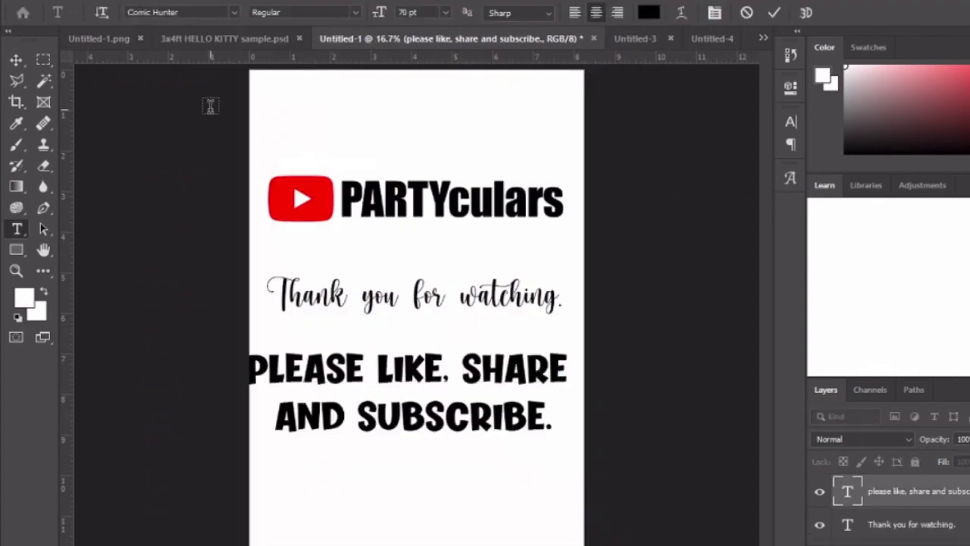
{"action": "left_click", "coordinate": [324, 368]}
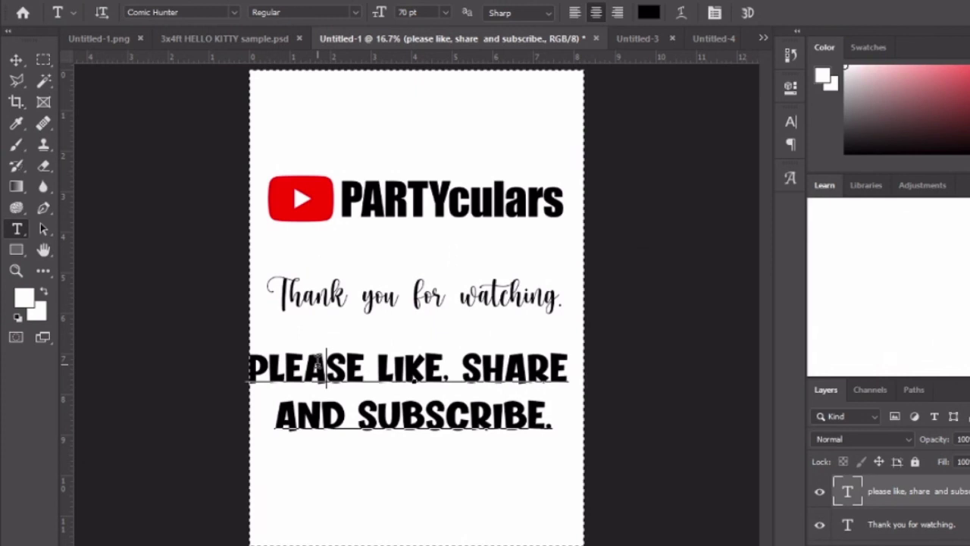
{"action": "key", "text": "ctrl+Return"}
{"action": "key", "text": "v"}
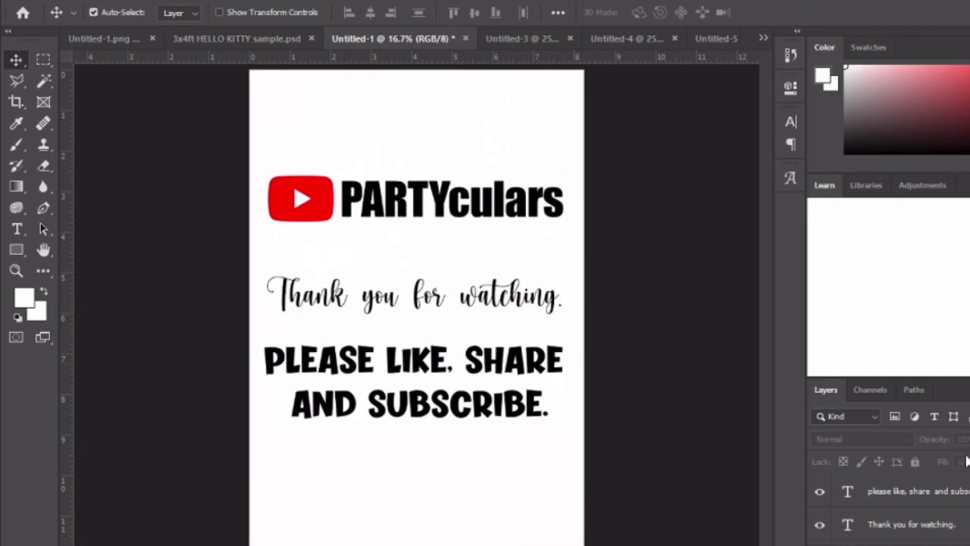
{"action": "left_click_drag", "start_coordinate": [820, 491], "coordinate": [818, 533]}
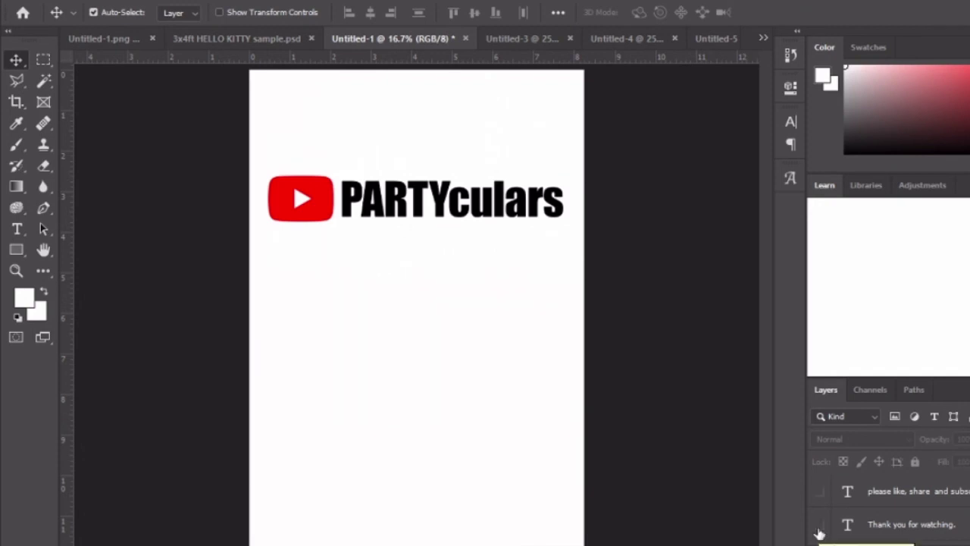
{"action": "left_click", "coordinate": [819, 527]}
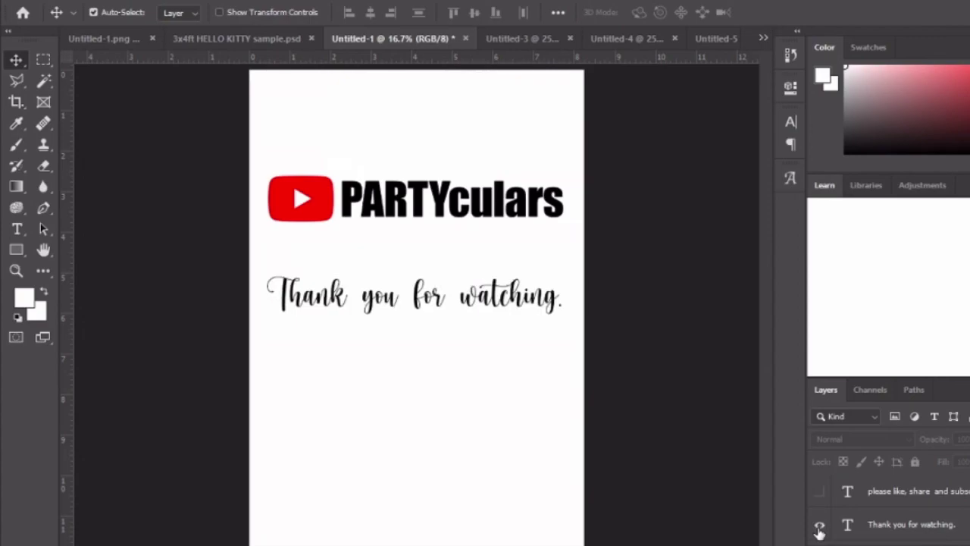